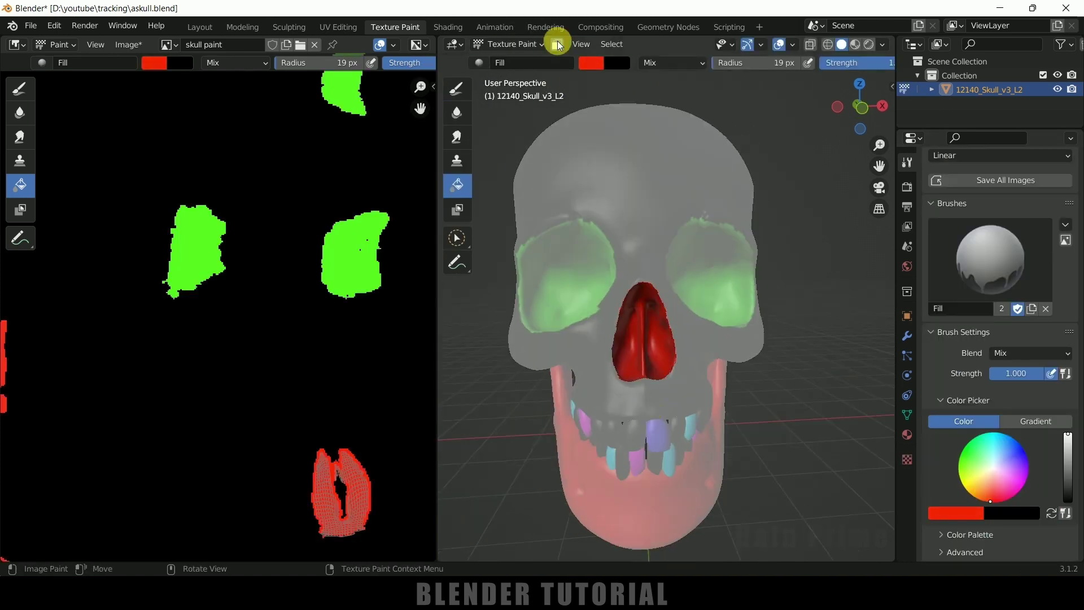
pyautogui.hotkey('ctrl', 'Tab')
pyautogui.click(755, 307)
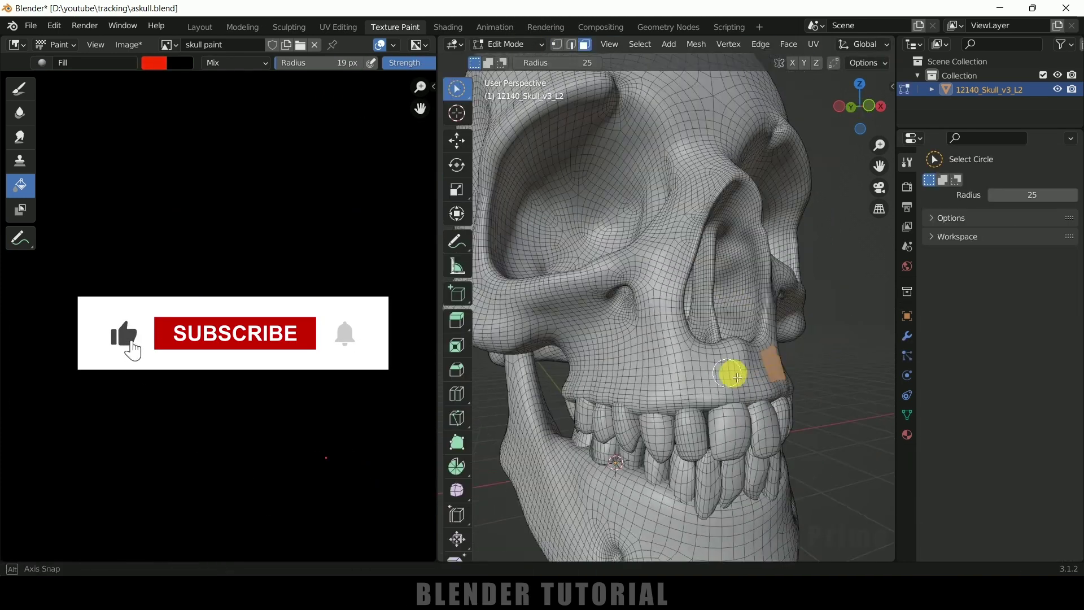
pyautogui.moveTo(726, 367); pyautogui.dragTo(685, 365)
pyautogui.moveTo(684, 365)
pyautogui.mouseDown(button='middle')
pyautogui.moveTo(612, 363)
pyautogui.moveTo(774, 381)
pyautogui.moveTo(685, 337)
pyautogui.moveTo(684, 353)
pyautogui.moveTo(750, 338)
pyautogui.mouseUp(button='middle')
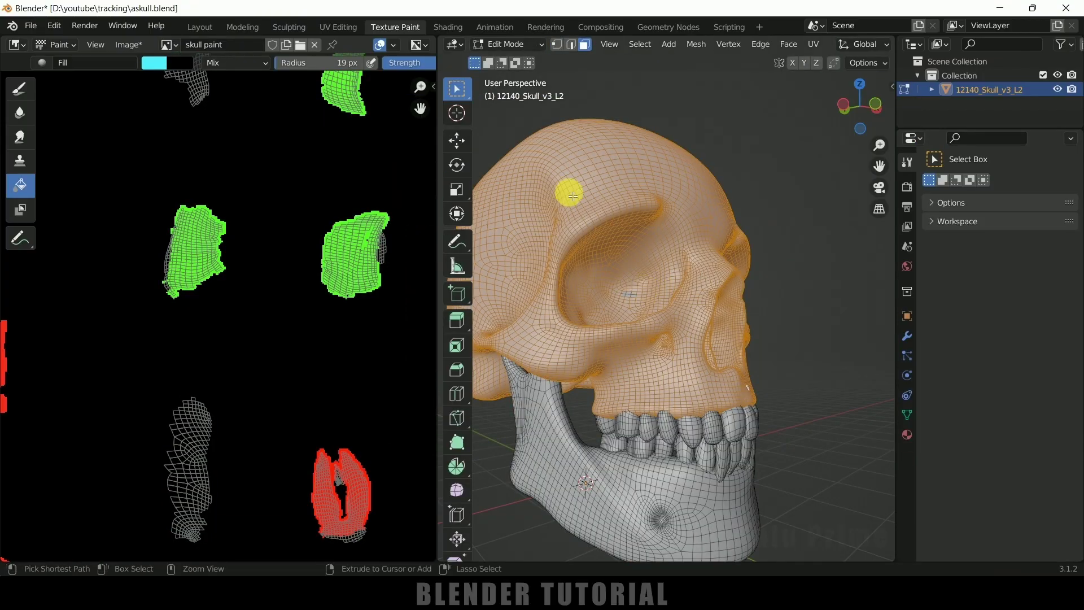
pyautogui.moveTo(566, 192)
pyautogui.mouseDown(button='middle')
pyautogui.moveTo(648, 322)
pyautogui.moveTo(600, 244)
pyautogui.moveTo(730, 317)
pyautogui.moveTo(653, 356)
pyautogui.mouseUp(button='middle')
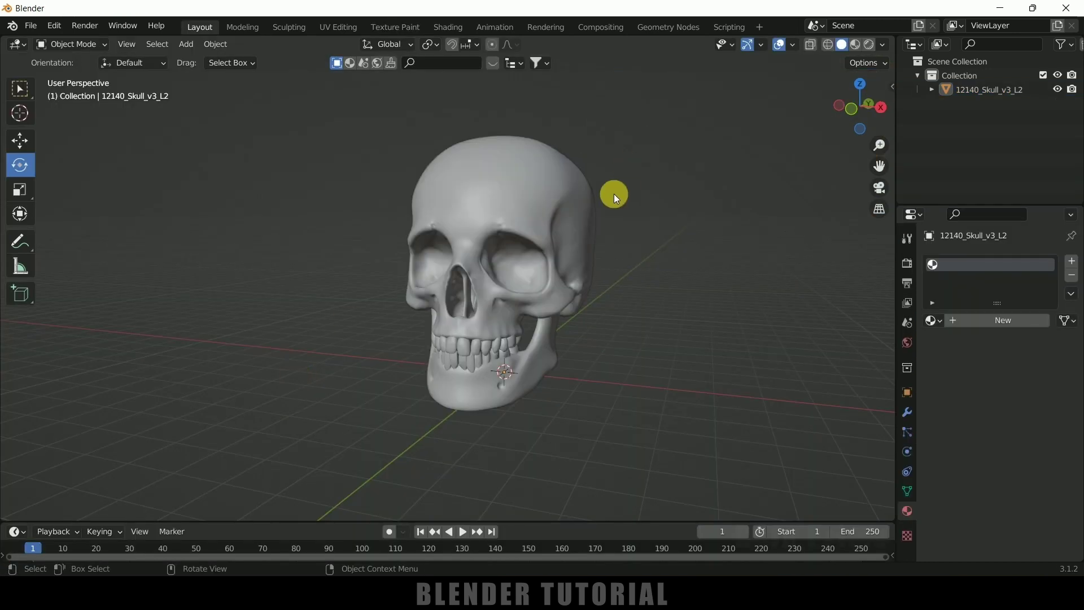
# Step: Select the skull model and open it in the UV Editing workspace
pyautogui.moveTo(574, 310); pyautogui.dragTo(608, 327, button='middle')
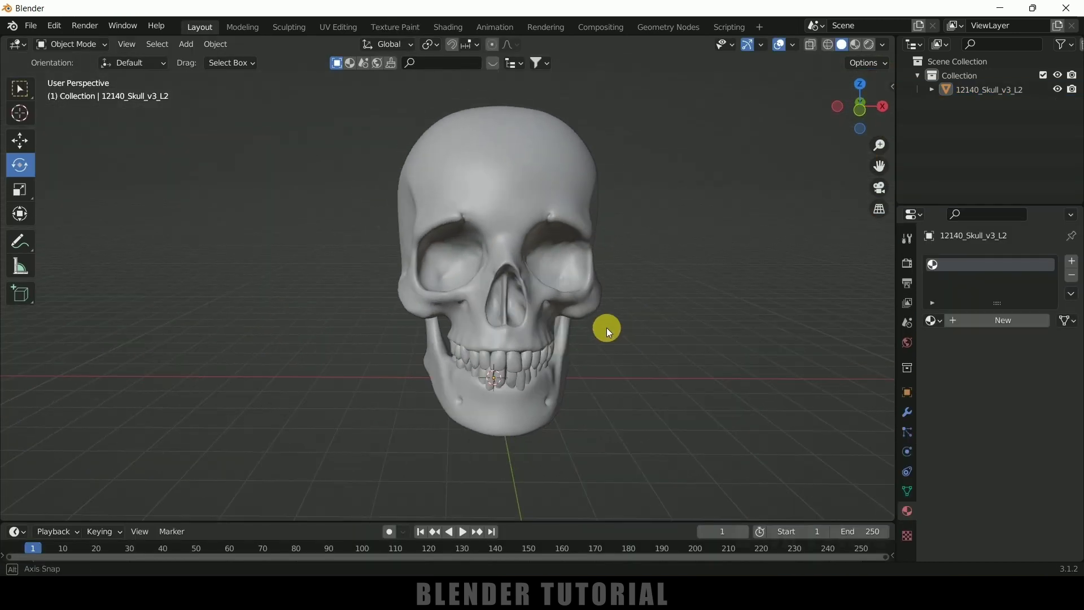
pyautogui.moveTo(662, 249); pyautogui.dragTo(607, 323, button='middle')
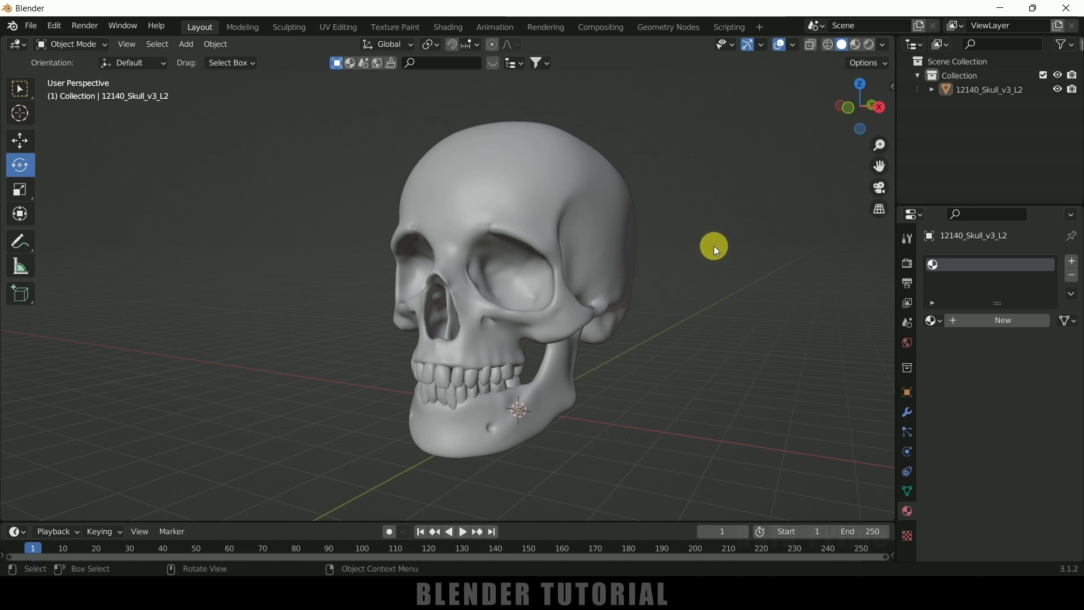
pyautogui.click(600, 245)
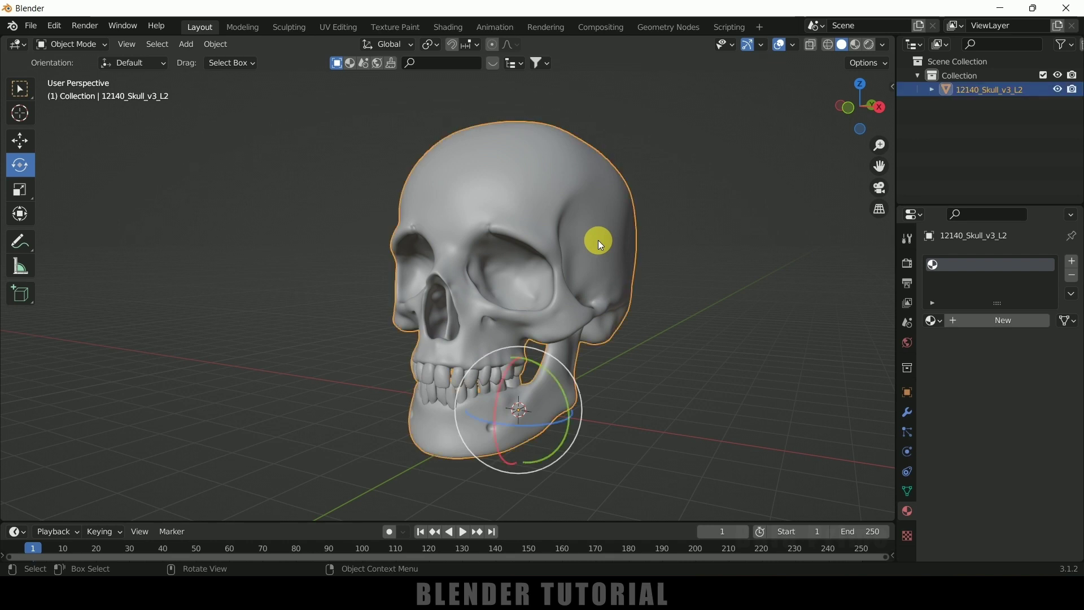
pyautogui.click(337, 29)
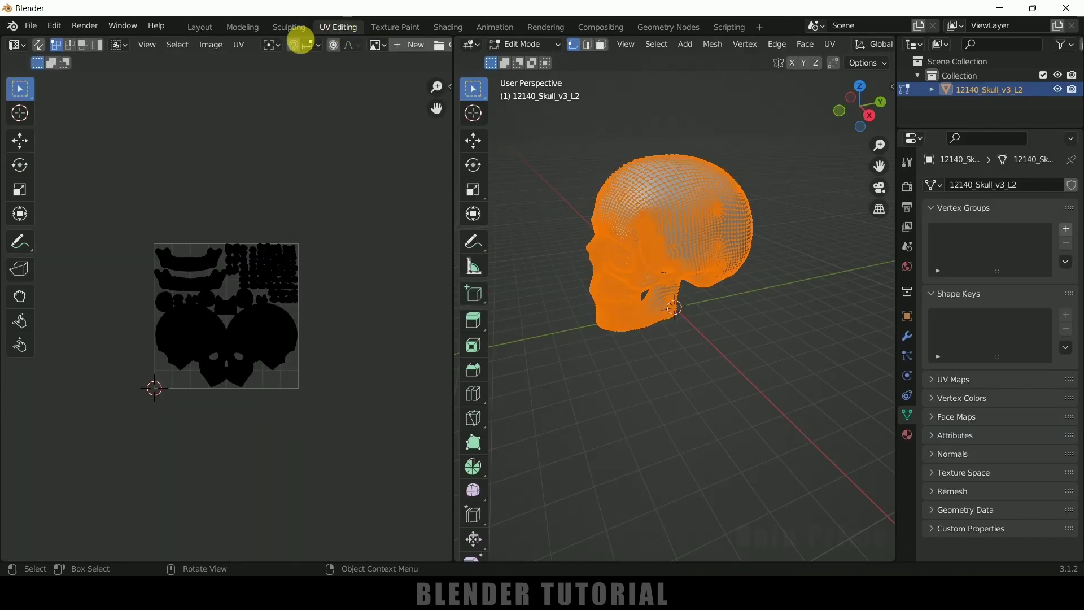
# Step: Keep the skull in Edit Mode, clear the selection and select its entire mesh again
pyautogui.scroll(3, 299, 283)
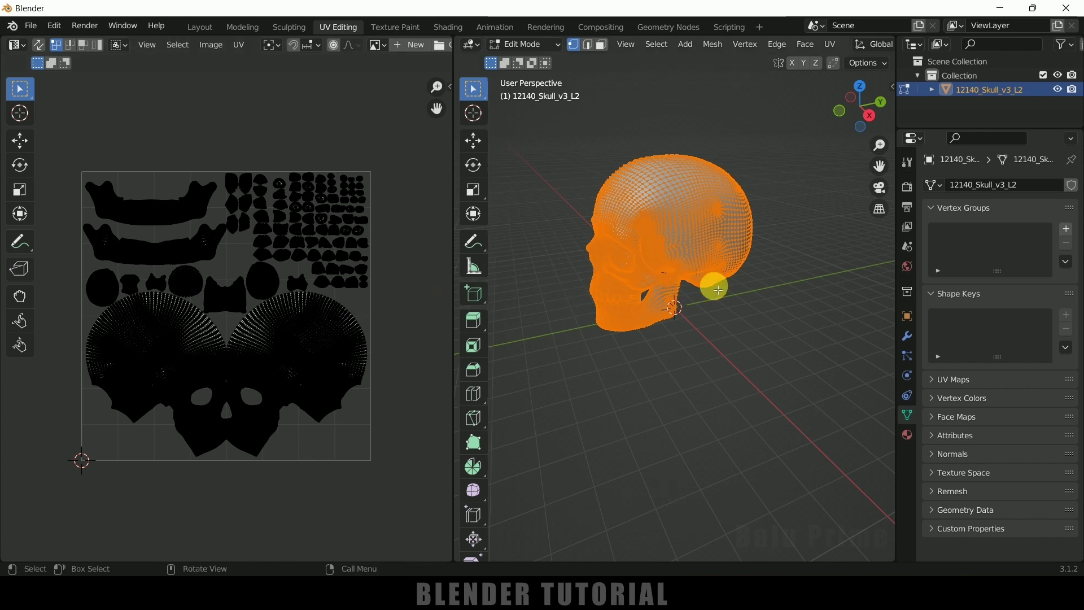
pyautogui.scroll(3, 714, 286)
pyautogui.keyDown('shift'); pyautogui.moveTo(720, 314); pyautogui.dragTo(717, 387, button='middle'); pyautogui.keyUp('shift')
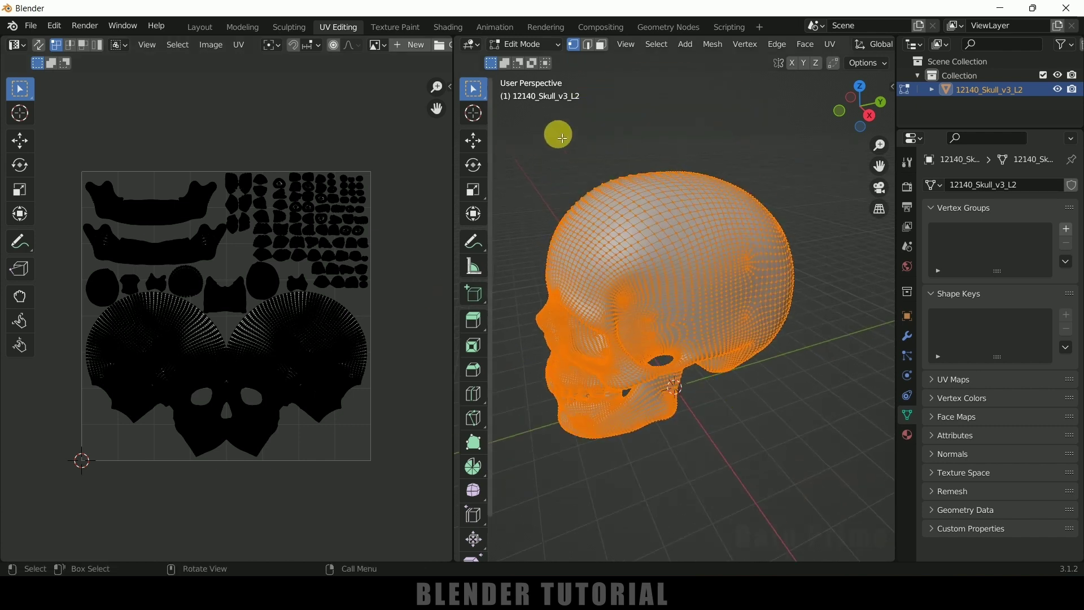
pyautogui.moveTo(739, 350); pyautogui.dragTo(769, 315, button='middle')
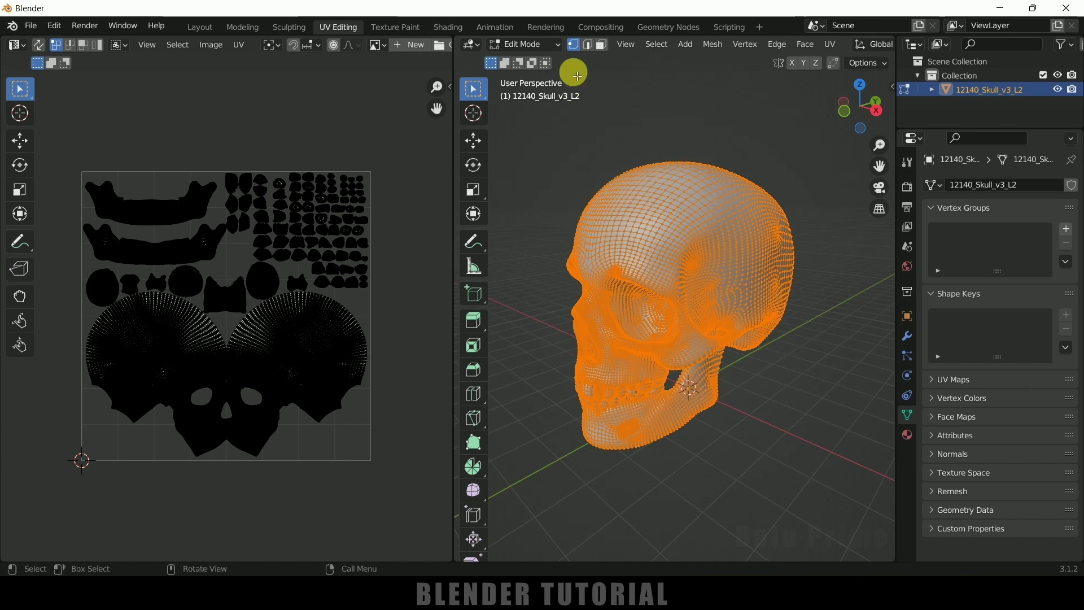
pyautogui.click(525, 44)
pyautogui.click(525, 75)
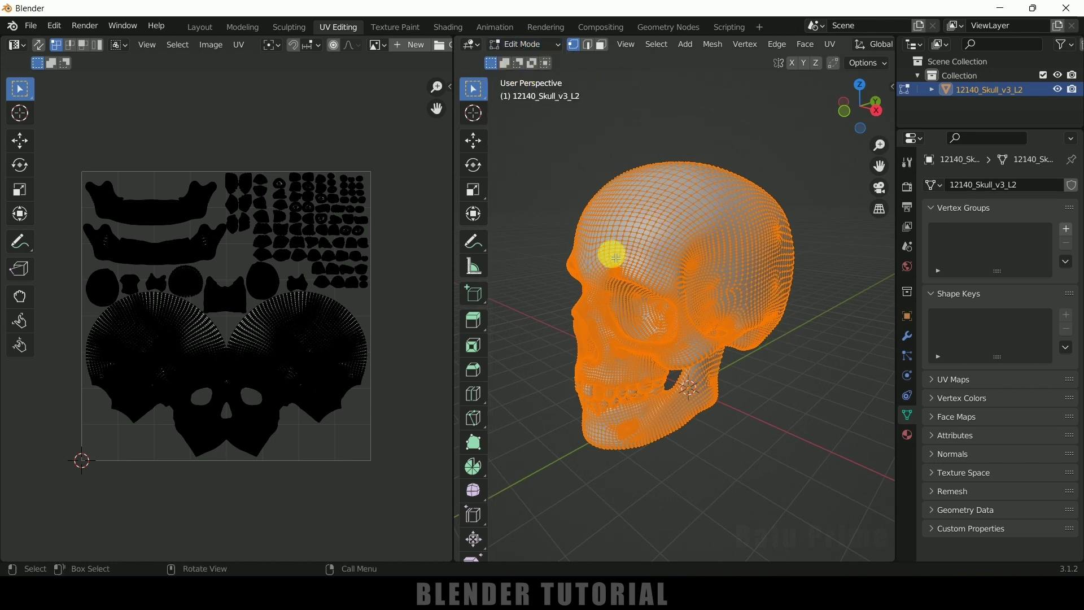
pyautogui.click(790, 410)
pyautogui.click(678, 226)
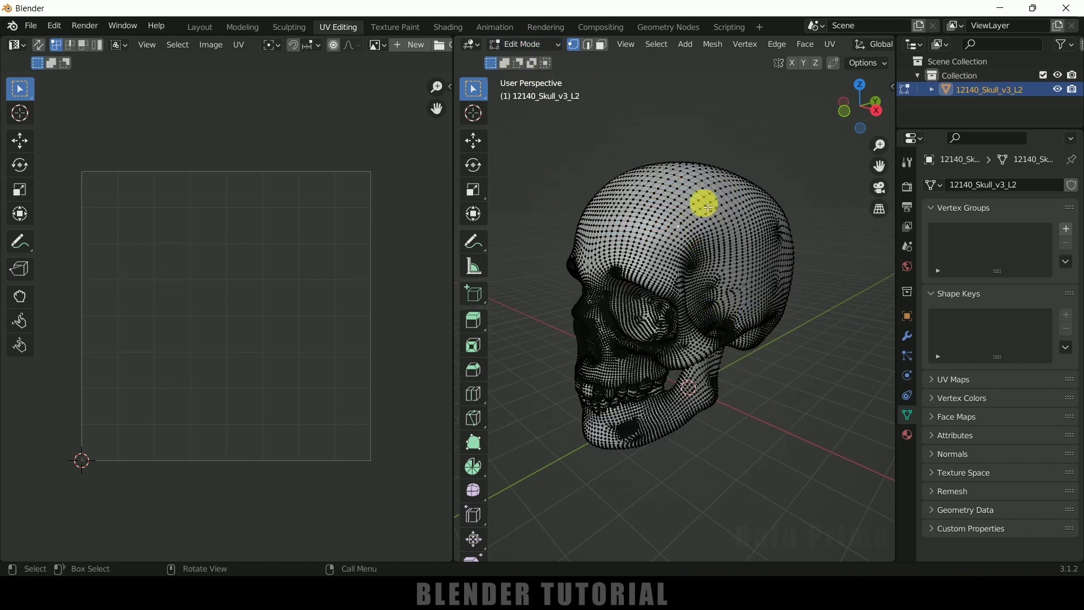
pyautogui.press('a')
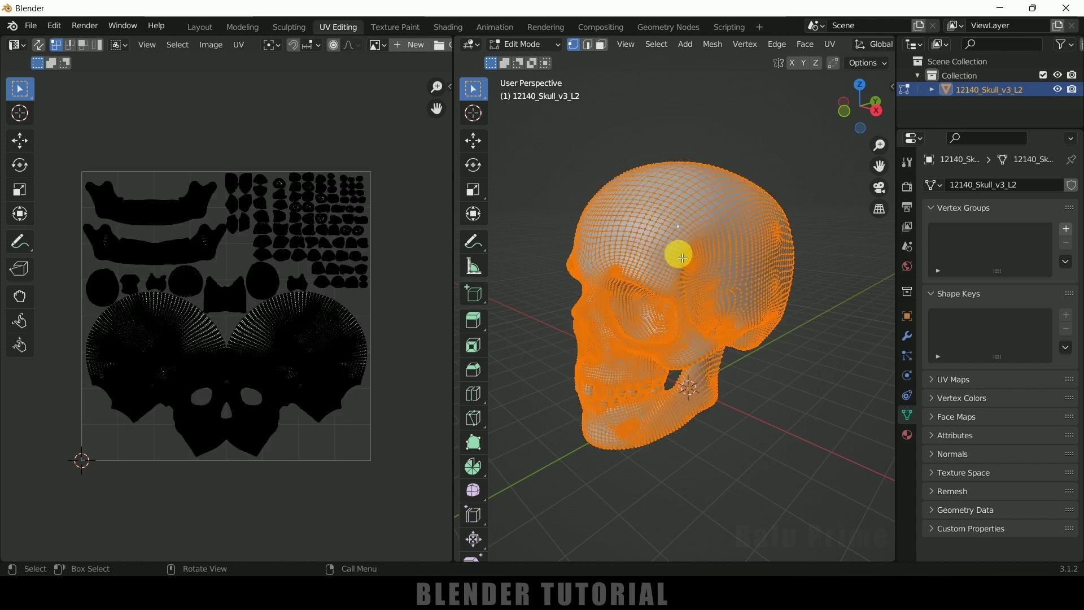
# Step: Unwrap the selected skull mesh with Smart UV Project, using an island margin of 0.050
pyautogui.press('u')
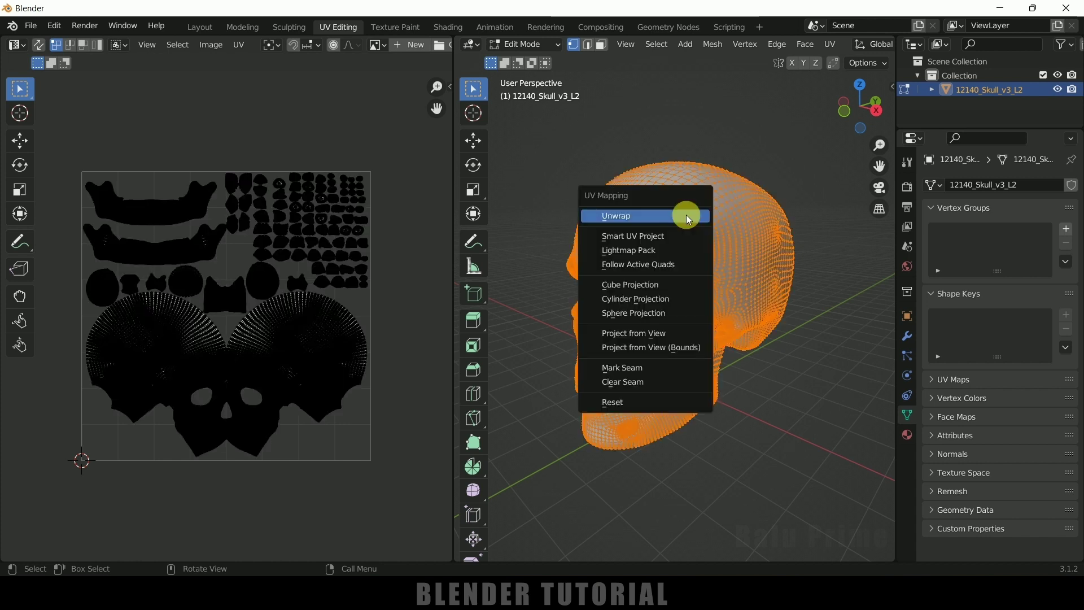
pyautogui.click(631, 237)
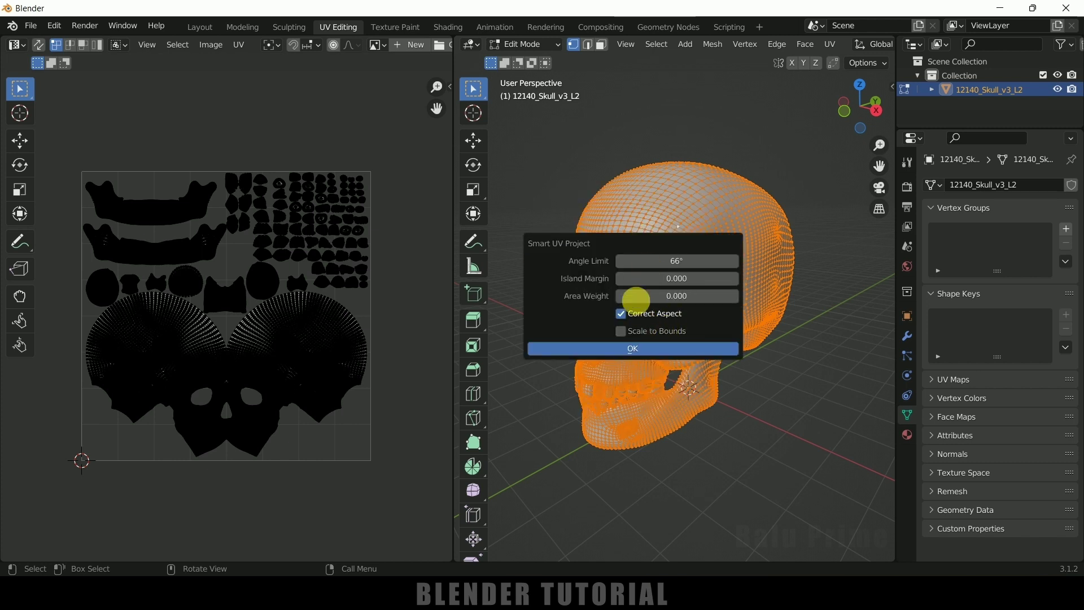
pyautogui.click(681, 282)
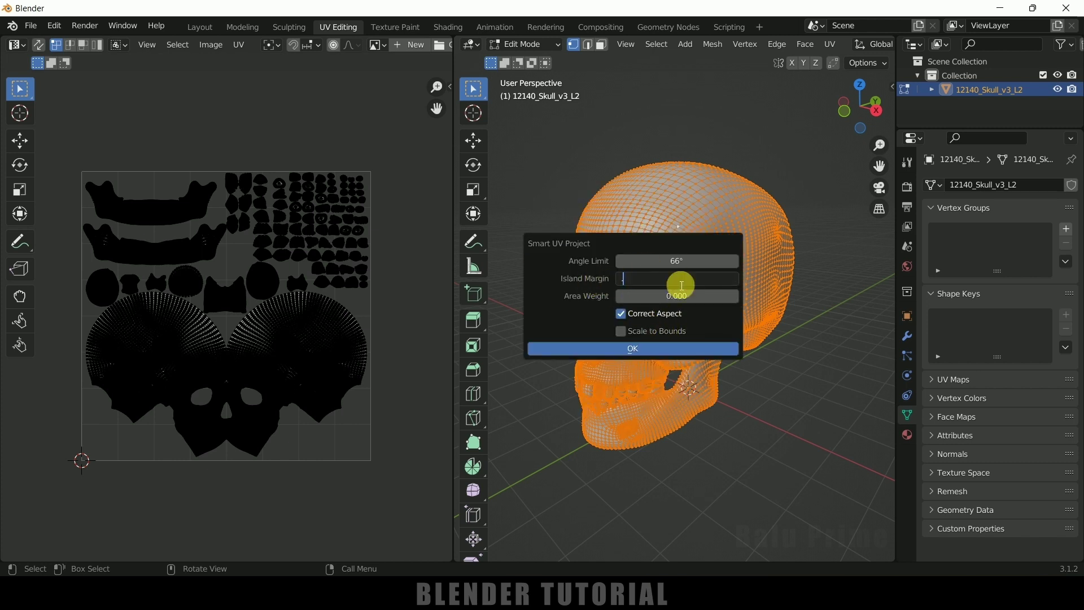
pyautogui.press('Return')
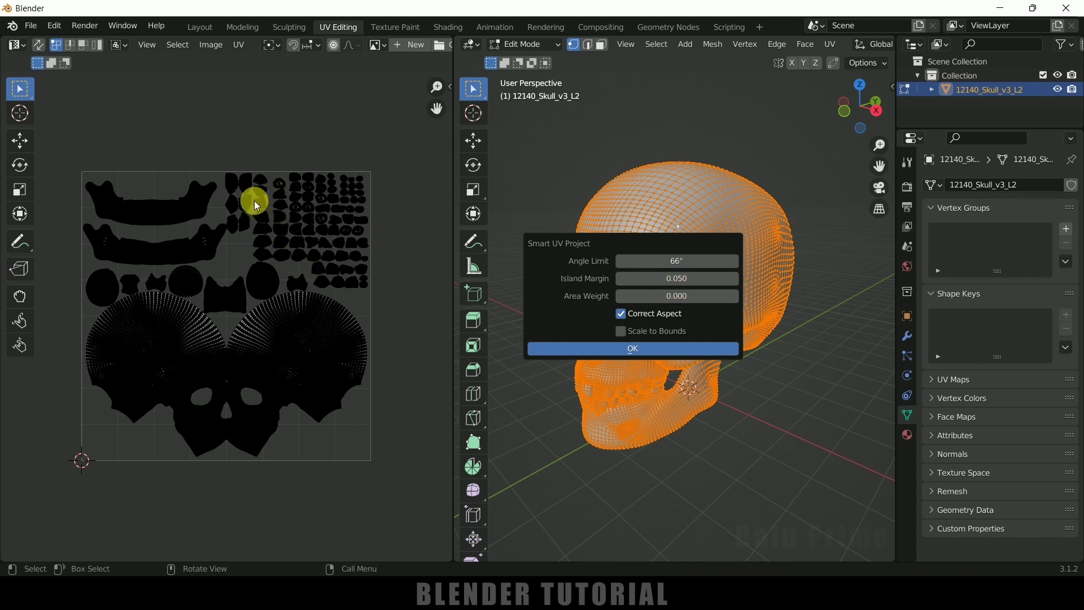
pyautogui.click(630, 355)
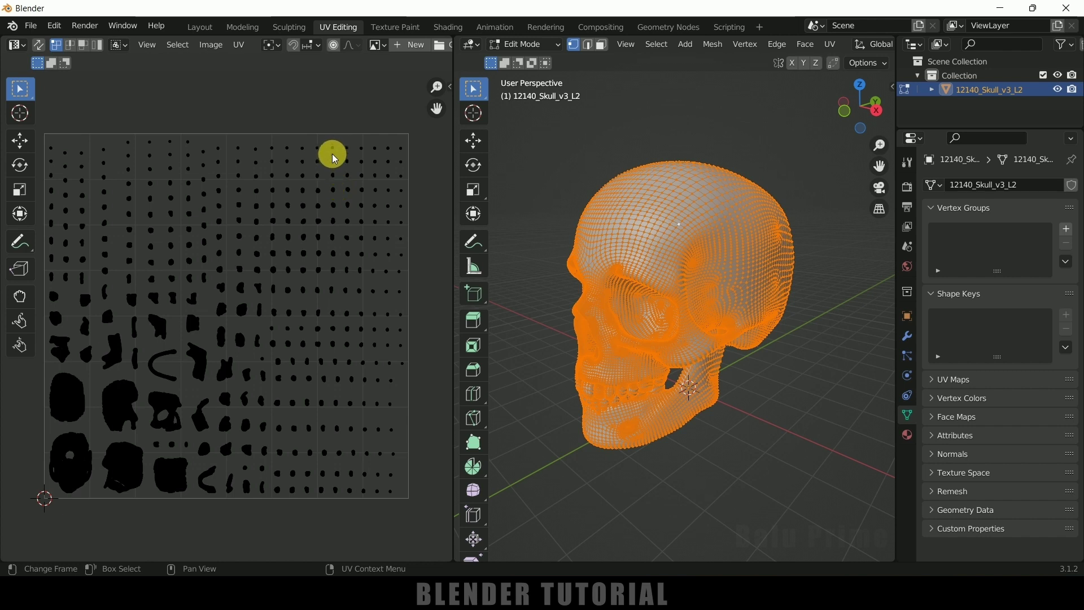
# Step: In the Texture Paint workspace, set the brush colour to light green and try painting on the skull
pyautogui.click(396, 29)
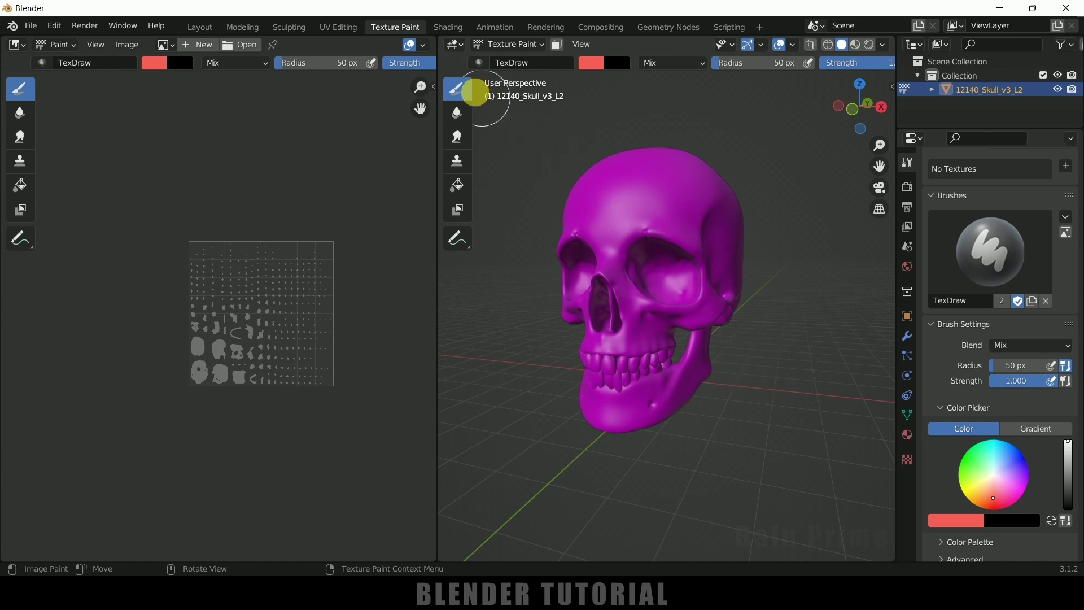
pyautogui.moveTo(1016, 496); pyautogui.dragTo(975, 470)
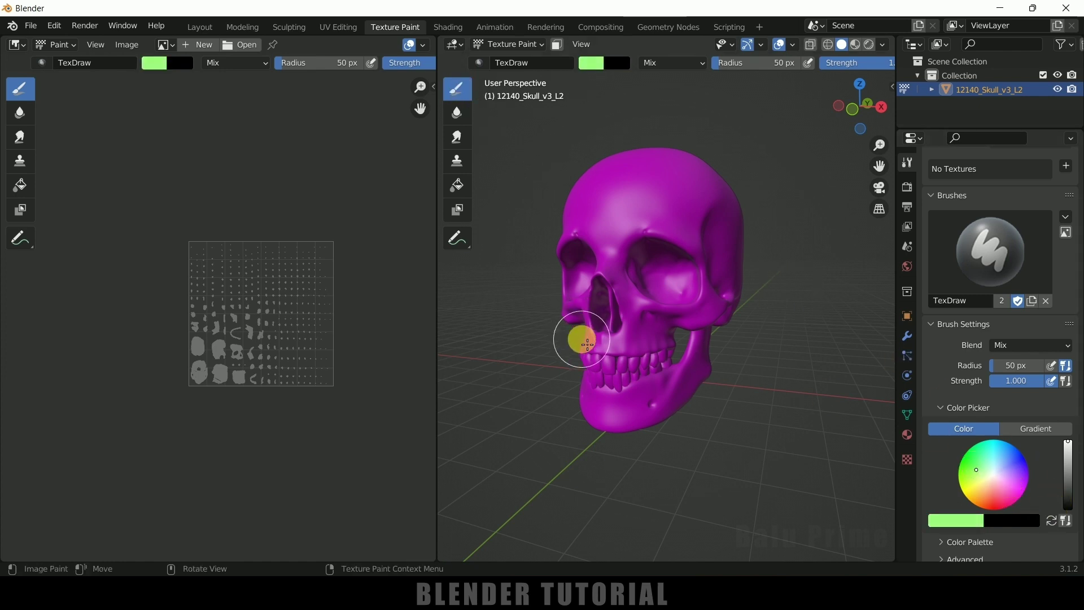
pyautogui.click(687, 305)
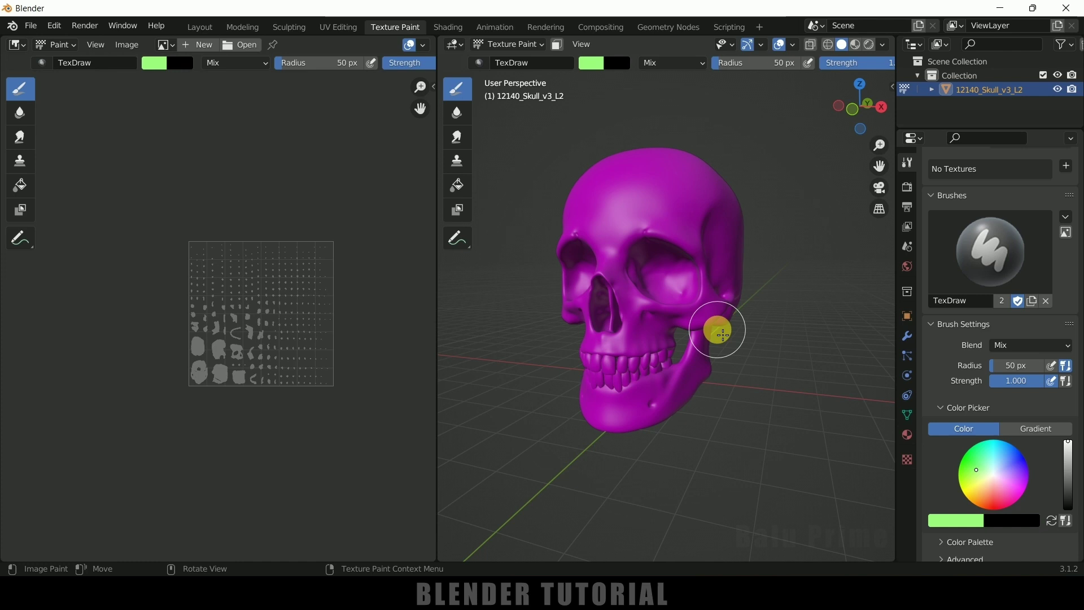
# Step: Set the texture slot mode of the Draw brush to Single Image
pyautogui.click(906, 164)
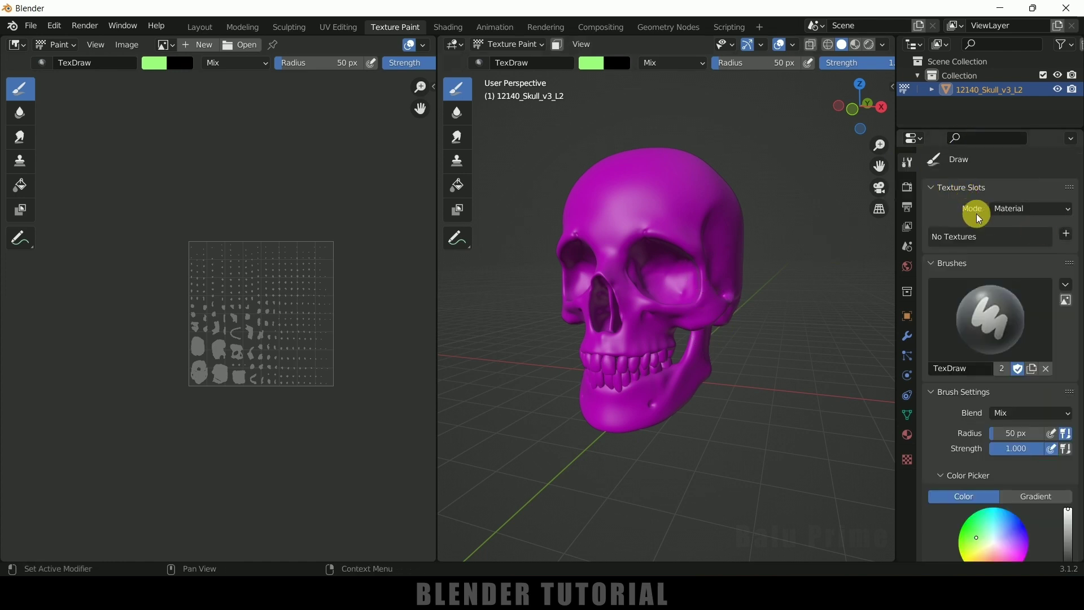
pyautogui.click(1019, 209)
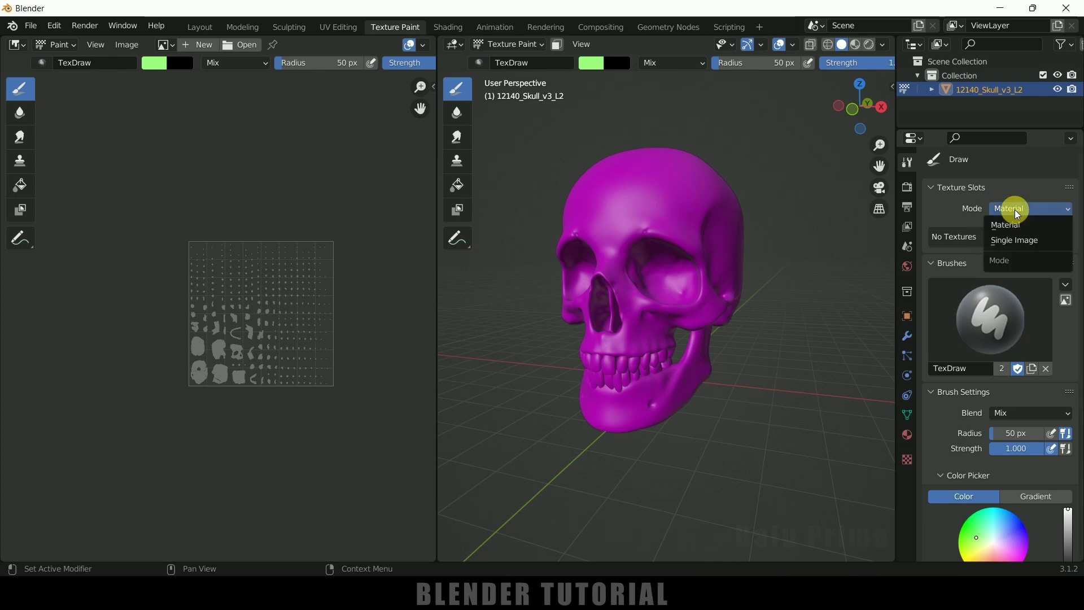
pyautogui.click(1013, 242)
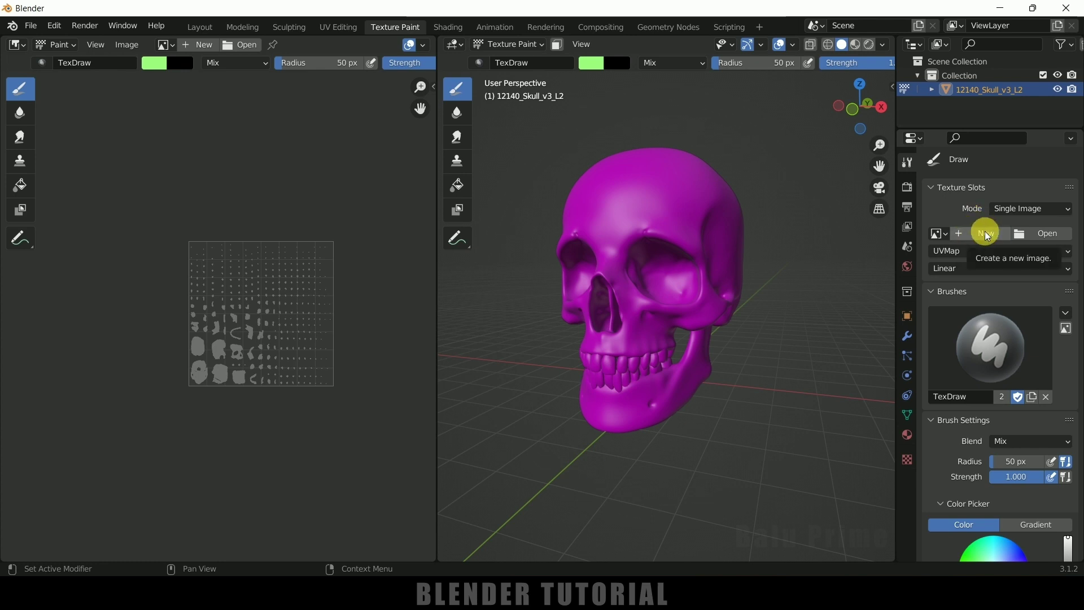
# Step: Create a new blank black image named "skull paint" at 2048 by 2048 px as the skull's paint texture
pyautogui.click(987, 235)
pyautogui.click(998, 257)
pyautogui.write('skull paint')
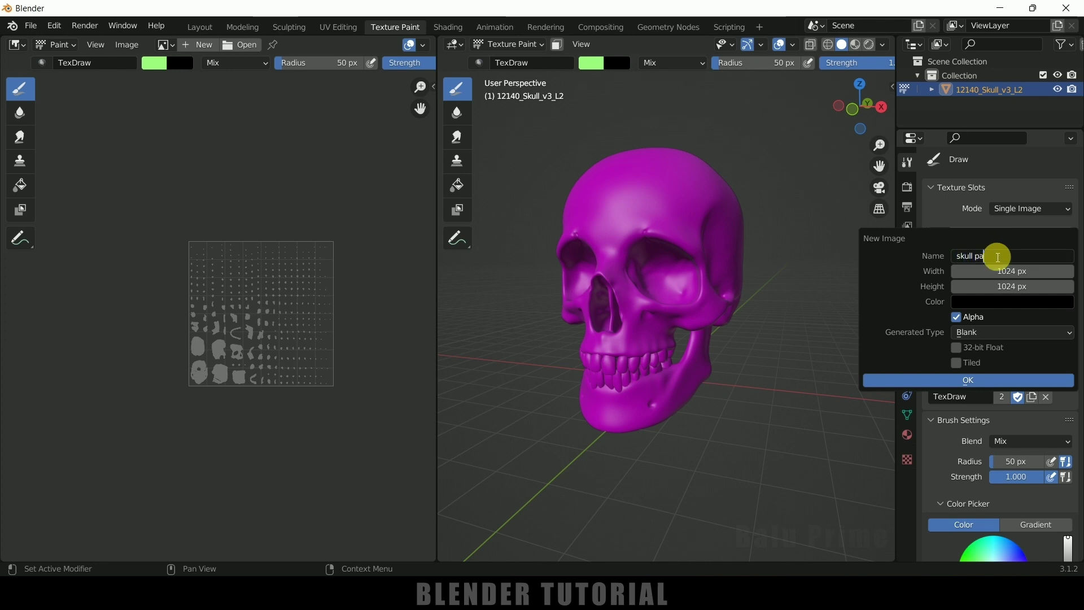
pyautogui.click(1026, 276)
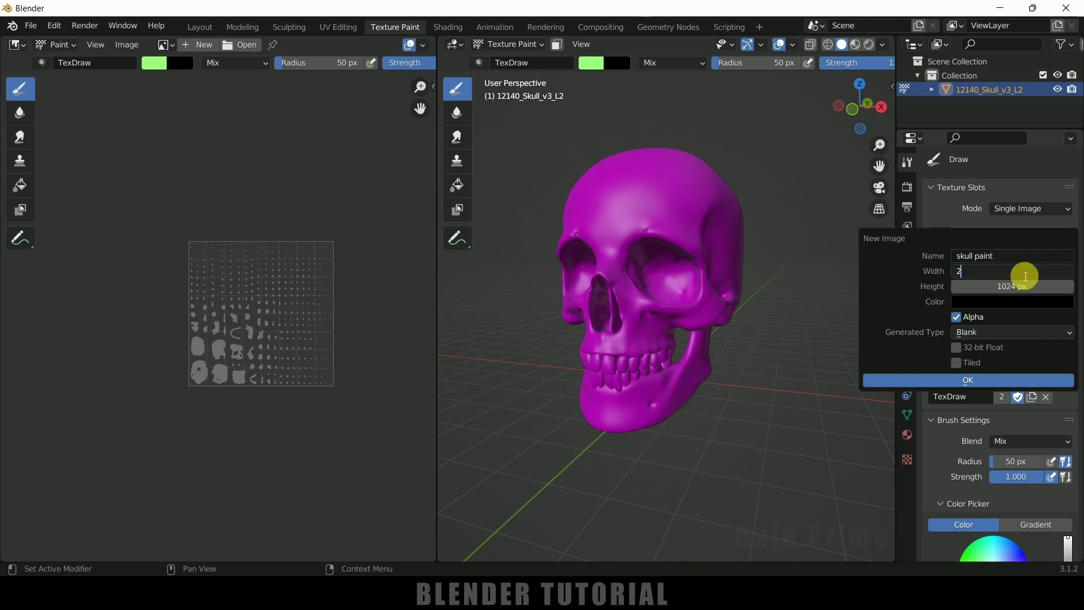
pyautogui.click(1026, 289)
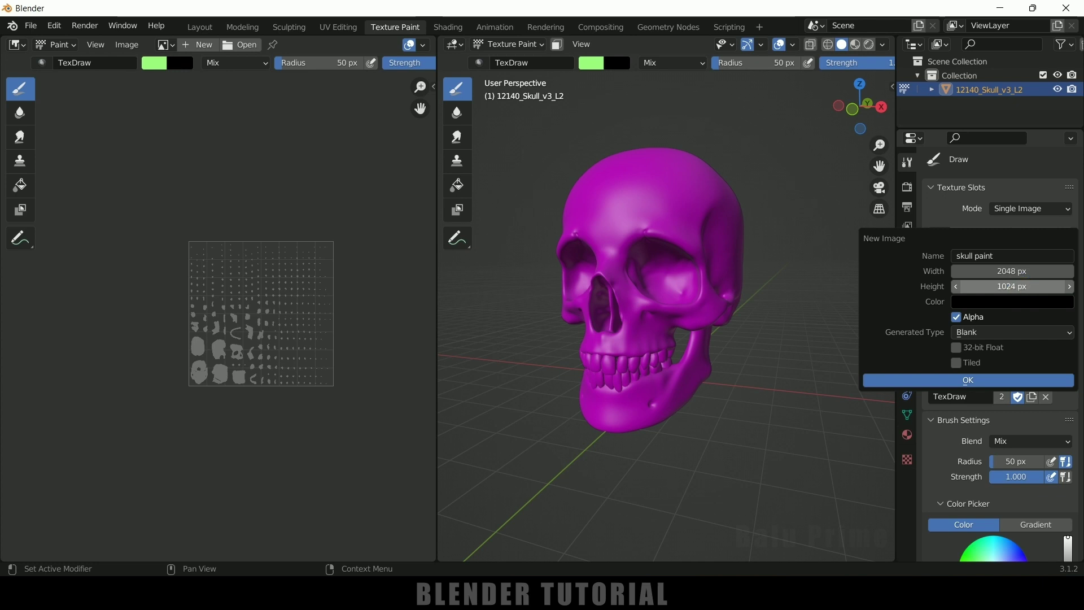
pyautogui.write('2048')
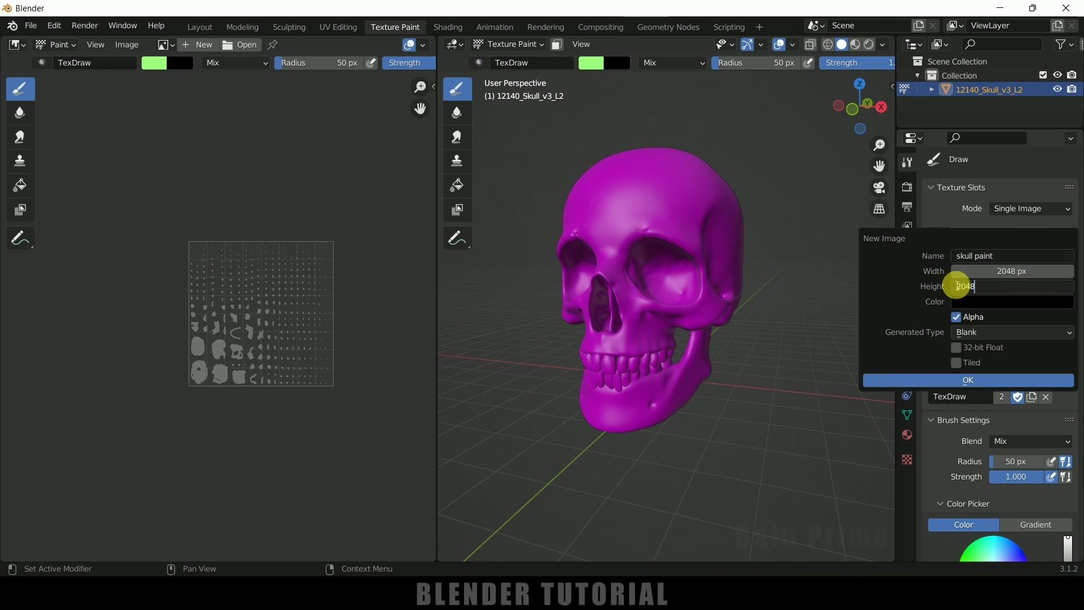
pyautogui.press('Return')
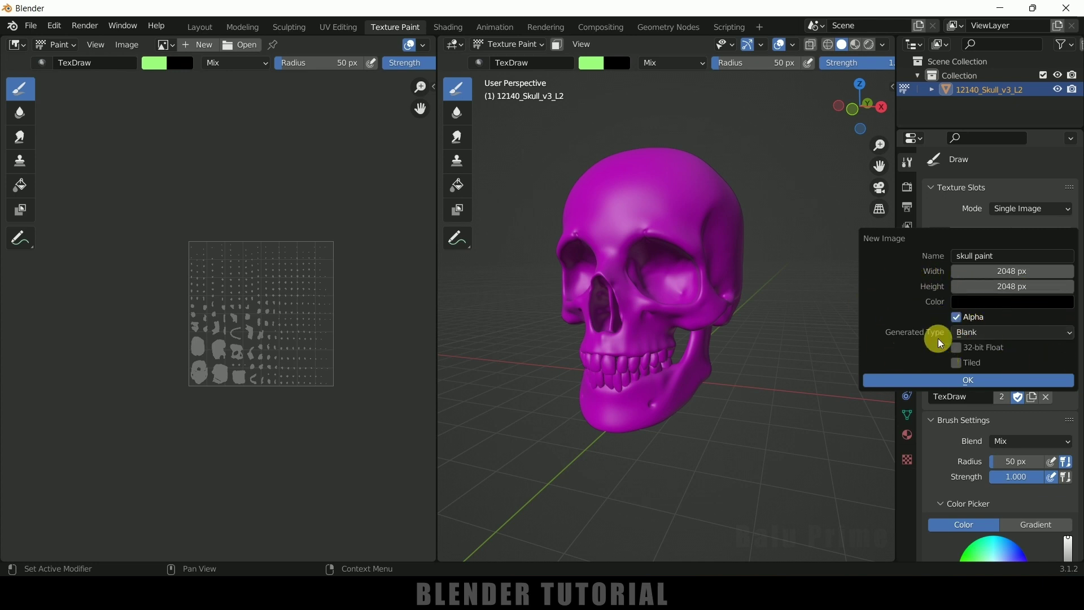
pyautogui.click(977, 380)
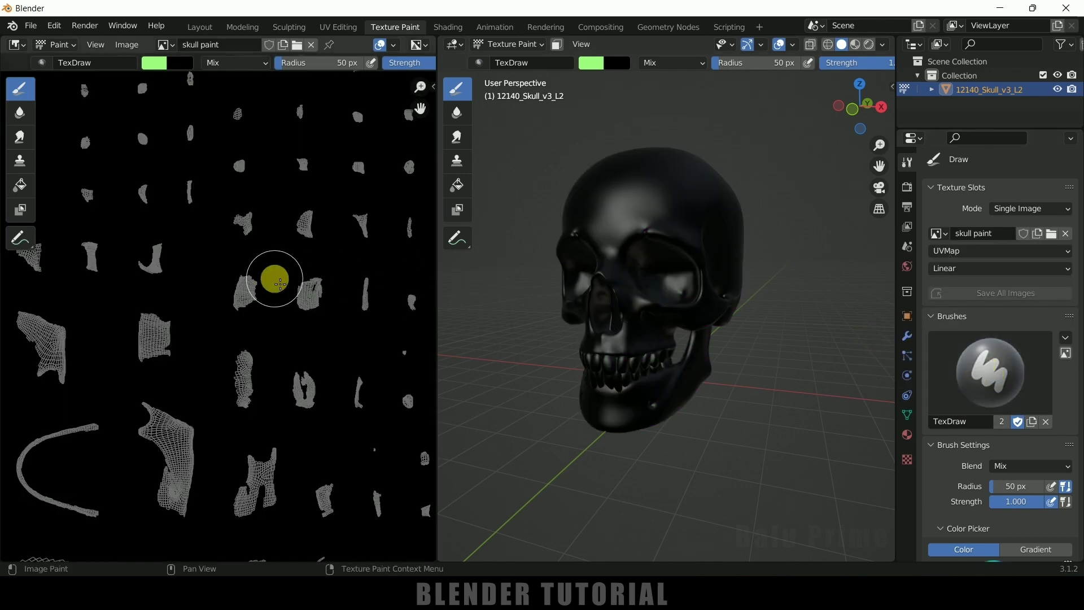
# Step: Keep the Draw brush's blend mode at Mix and set its radius to 191 px
pyautogui.scroll(-7, 349, 313)
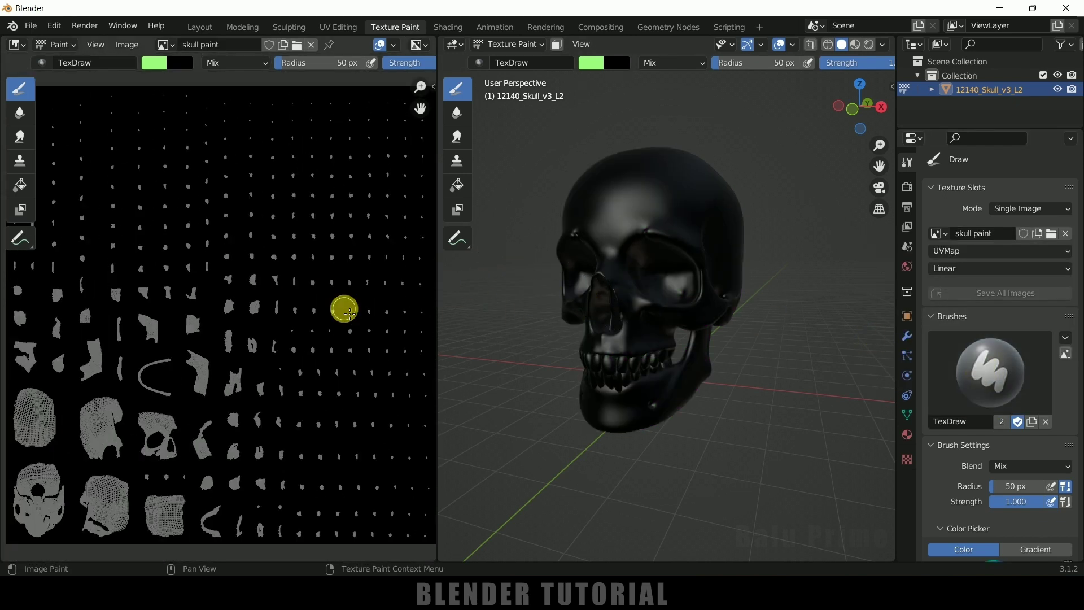
pyautogui.moveTo(725, 341)
pyautogui.mouseDown(button='middle')
pyautogui.moveTo(715, 400)
pyautogui.moveTo(719, 390)
pyautogui.moveTo(684, 385)
pyautogui.moveTo(702, 282)
pyautogui.mouseUp(button='middle')
pyautogui.scroll(-6, 987, 454)
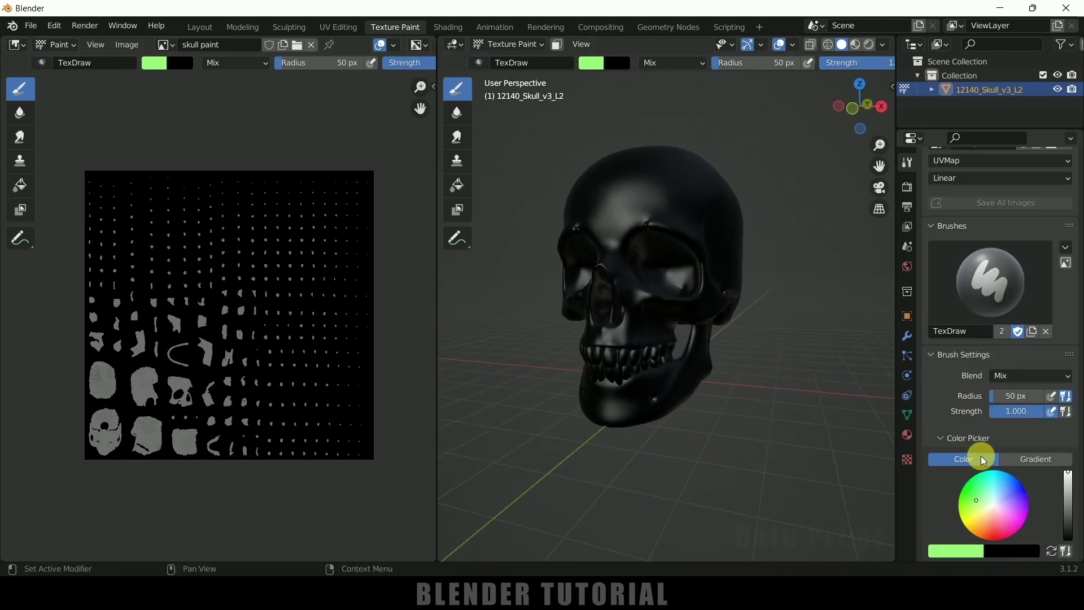
pyautogui.click(1017, 331)
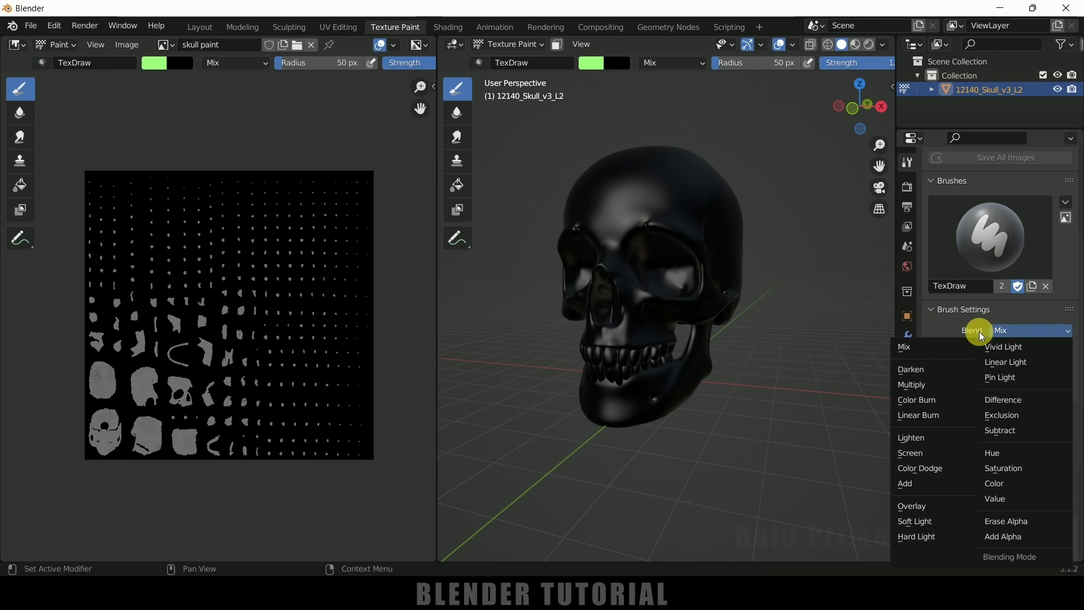
pyautogui.click(917, 350)
pyautogui.scroll(-3, 965, 327)
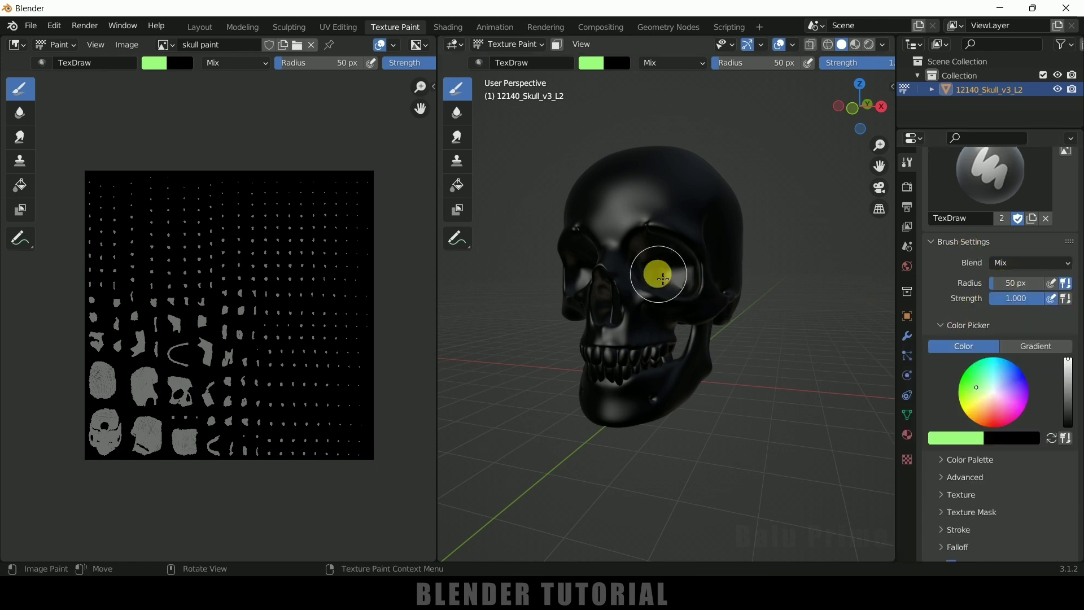
pyautogui.moveTo(963, 283); pyautogui.dragTo(1039, 283)
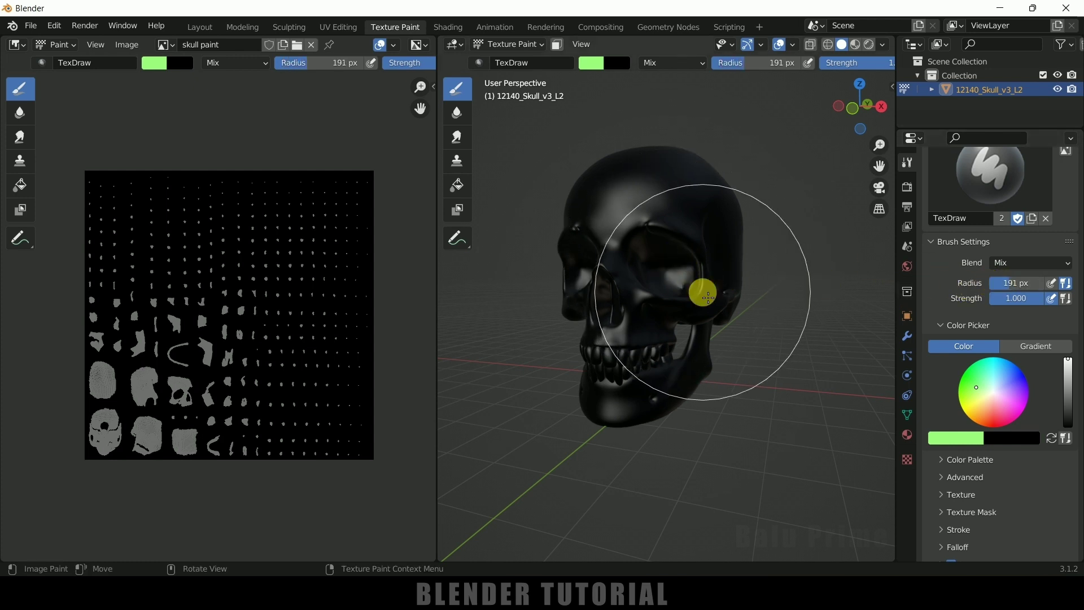
# Step: Set the Draw brush's radius to 19 px and its colour to red
pyautogui.press('f')
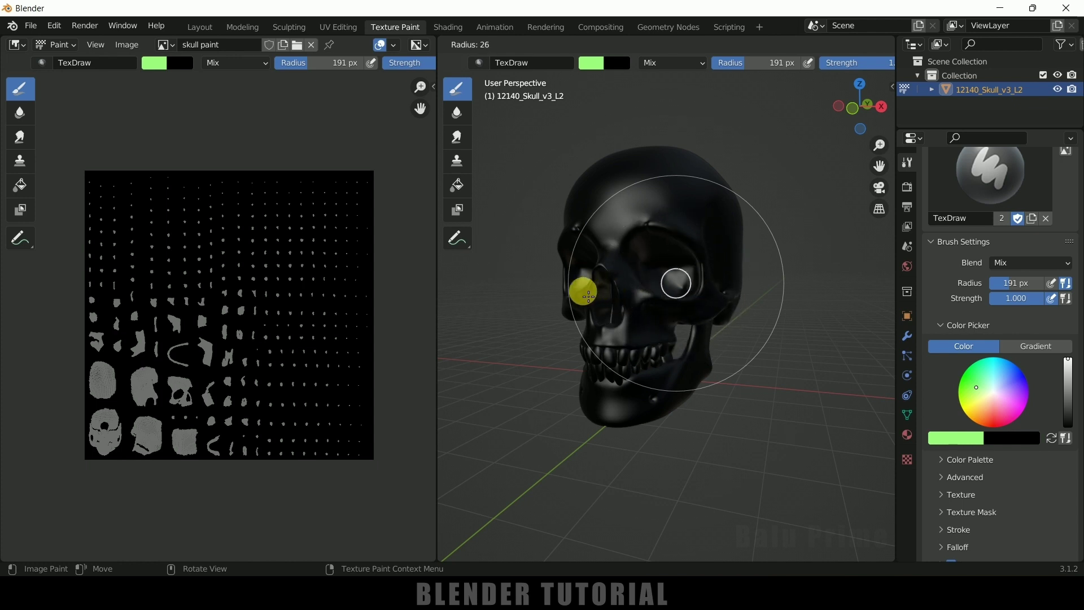
pyautogui.click(584, 297)
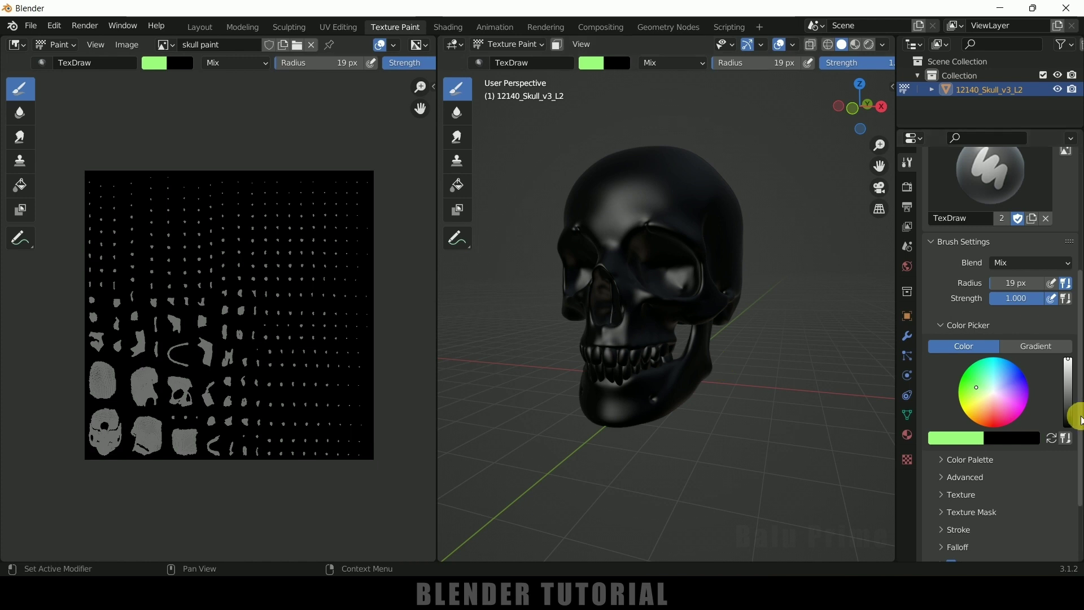
pyautogui.click(995, 419)
pyautogui.click(992, 421)
# Step: Try painting the lower jaw red freehand without a mask, and undo the strokes
pyautogui.moveTo(830, 370)
pyautogui.mouseDown(button='middle')
pyautogui.moveTo(712, 424)
pyautogui.moveTo(740, 408)
pyautogui.mouseUp(button='middle')
pyautogui.moveTo(742, 395)
pyautogui.mouseDown()
pyautogui.moveTo(661, 382)
pyautogui.moveTo(641, 367)
pyautogui.moveTo(701, 382)
pyautogui.moveTo(677, 382)
pyautogui.moveTo(702, 404)
pyautogui.moveTo(741, 402)
pyautogui.moveTo(754, 382)
pyautogui.moveTo(738, 392)
pyautogui.mouseUp()
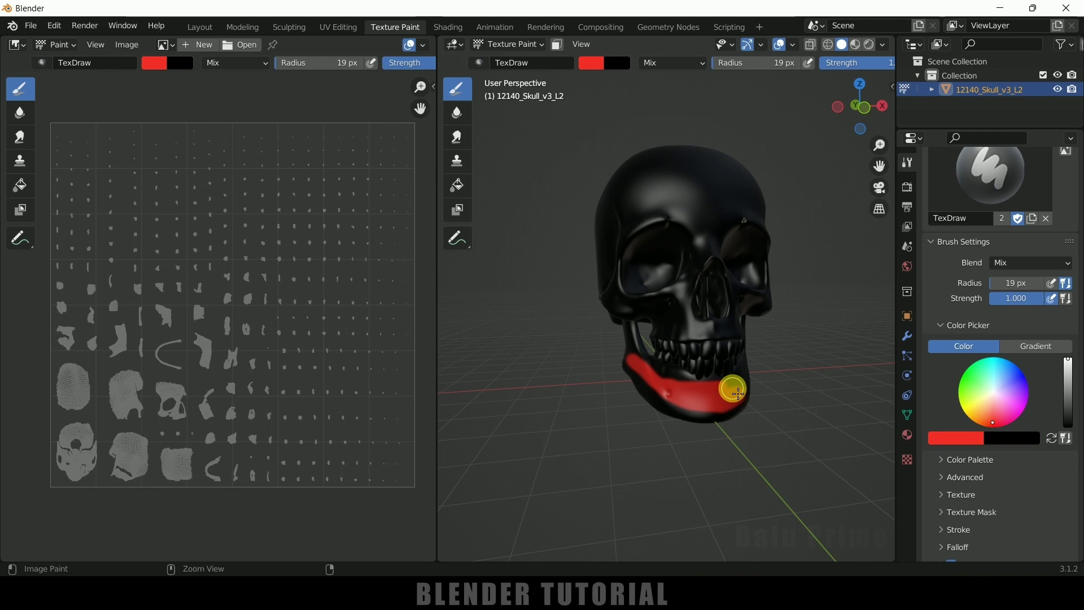
pyautogui.hotkey('ctrl', 'z')
pyautogui.hotkey('ctrl', 'z')
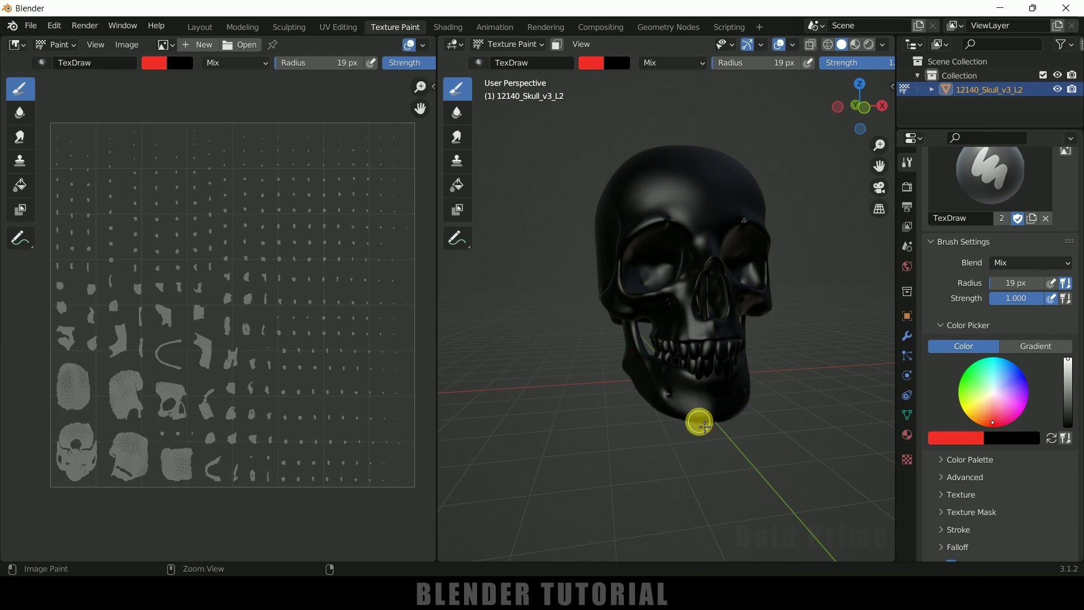
# Step: Switch the skull to Edit Mode and set the selection mode to faces
pyautogui.hotkey('ctrl', 'Tab')
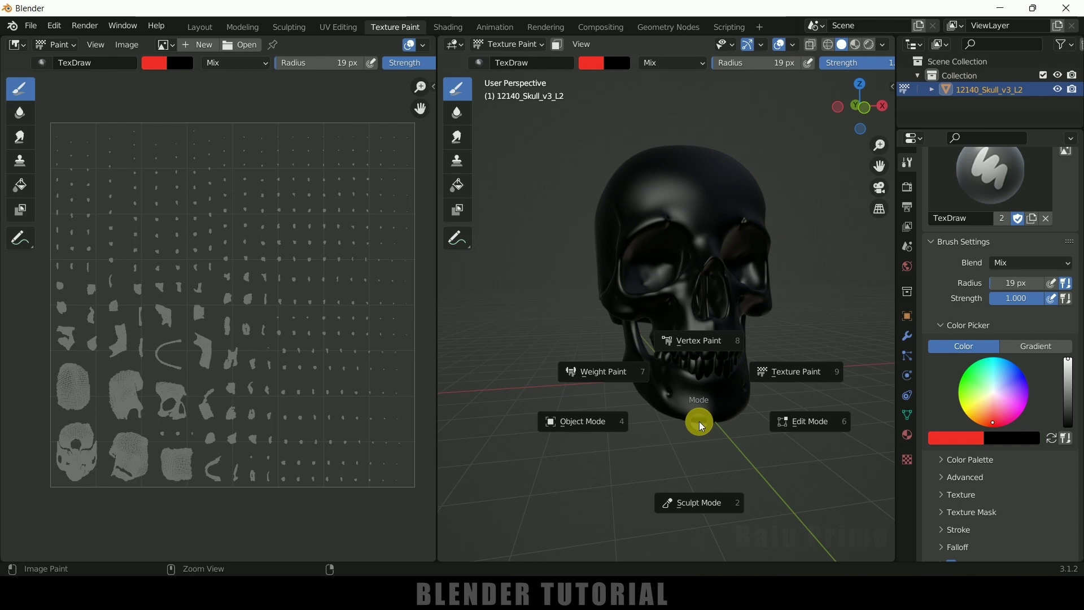
pyautogui.click(814, 426)
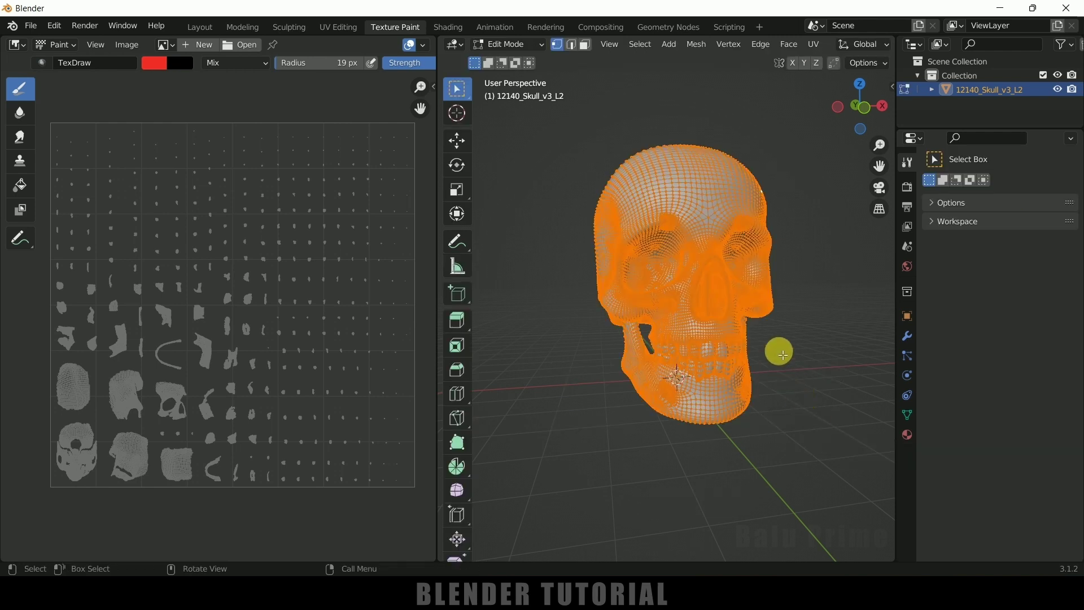
pyautogui.scroll(2, 783, 354)
pyautogui.moveTo(779, 351); pyautogui.dragTo(734, 352, button='middle')
pyautogui.click(587, 46)
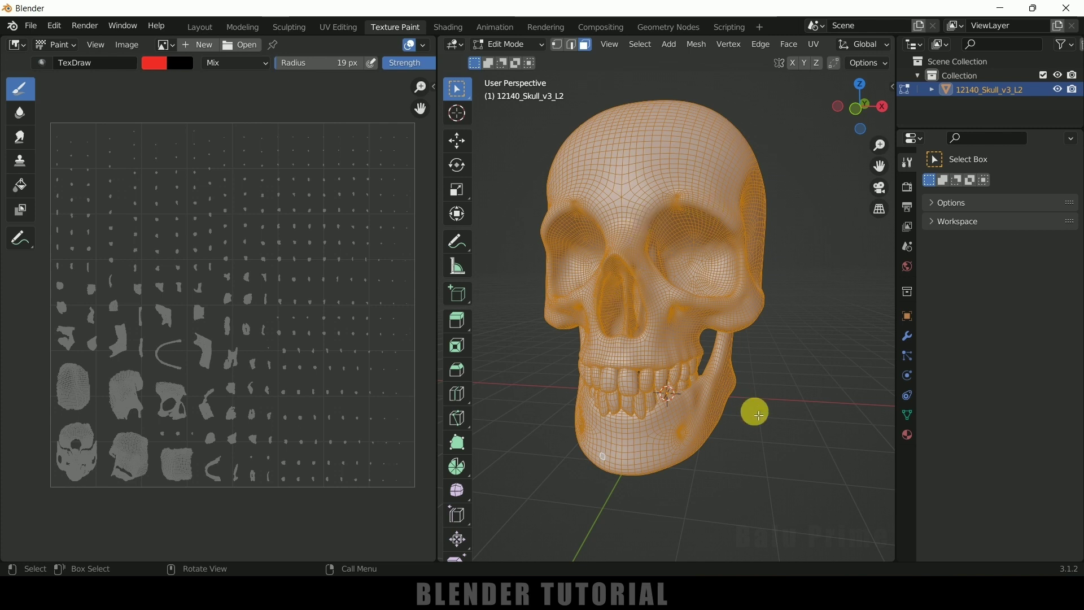
# Step: Select only the lower jaw by extending one picked chin face to all its linked faces
pyautogui.press('KP_6')
pyautogui.scroll(1, 759, 405)
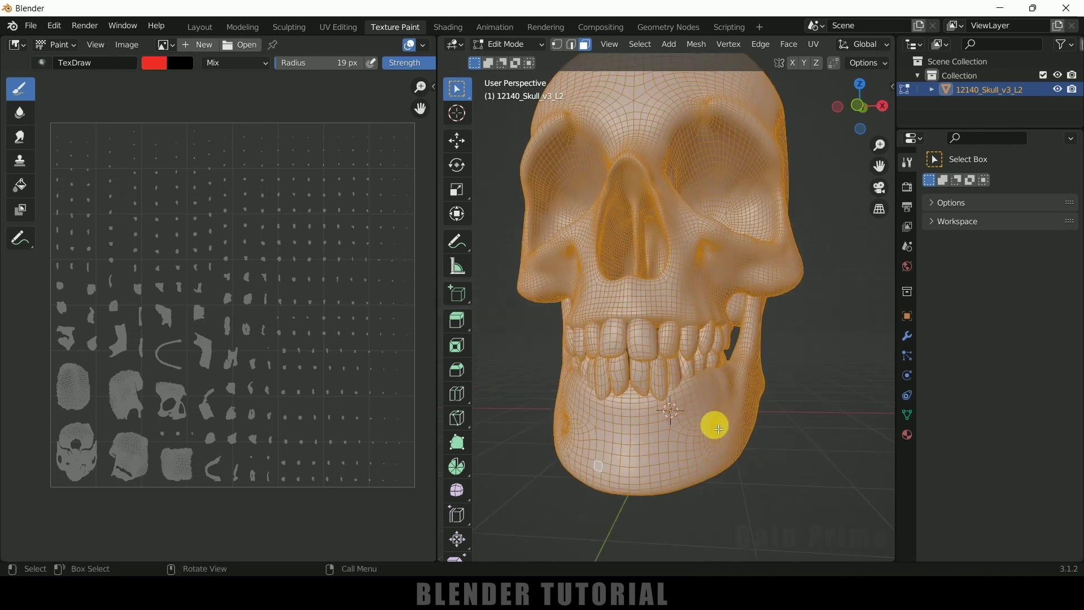
pyautogui.click(664, 444)
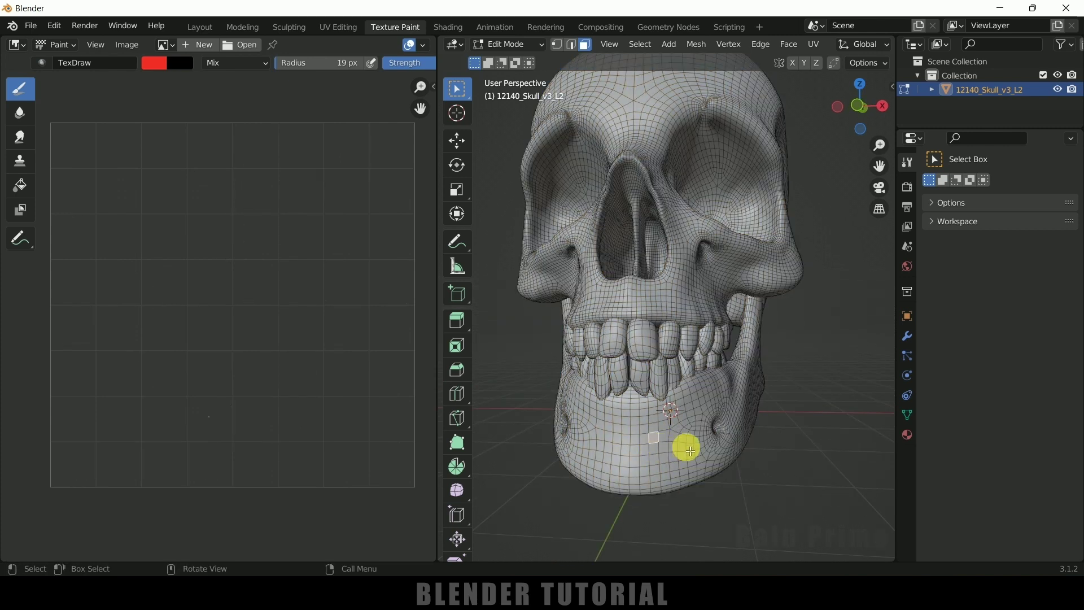
pyautogui.hotkey('ctrl', 'l')
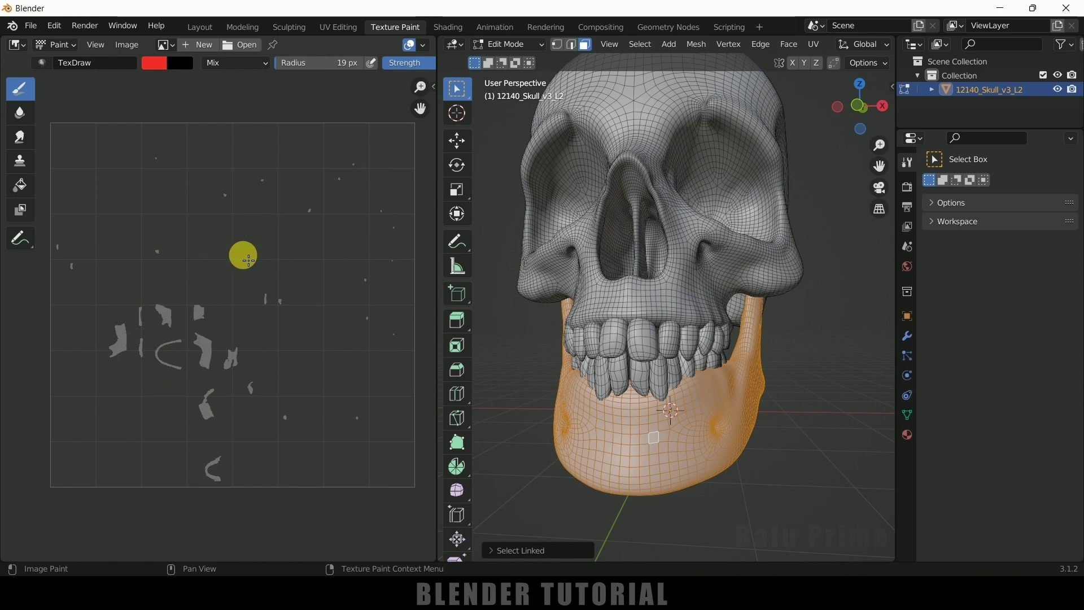
pyautogui.moveTo(628, 442); pyautogui.dragTo(648, 363, button='middle')
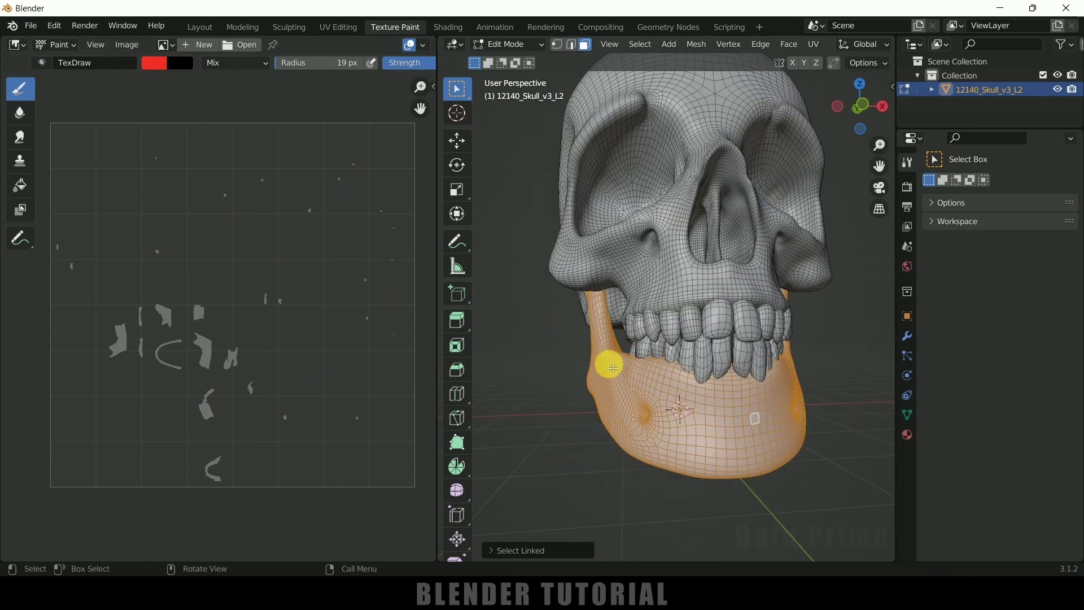
# Step: Return to Texture Paint mode and enable the paint mask so only the selected jaw faces can be painted
pyautogui.hotkey('ctrl', 'Tab')
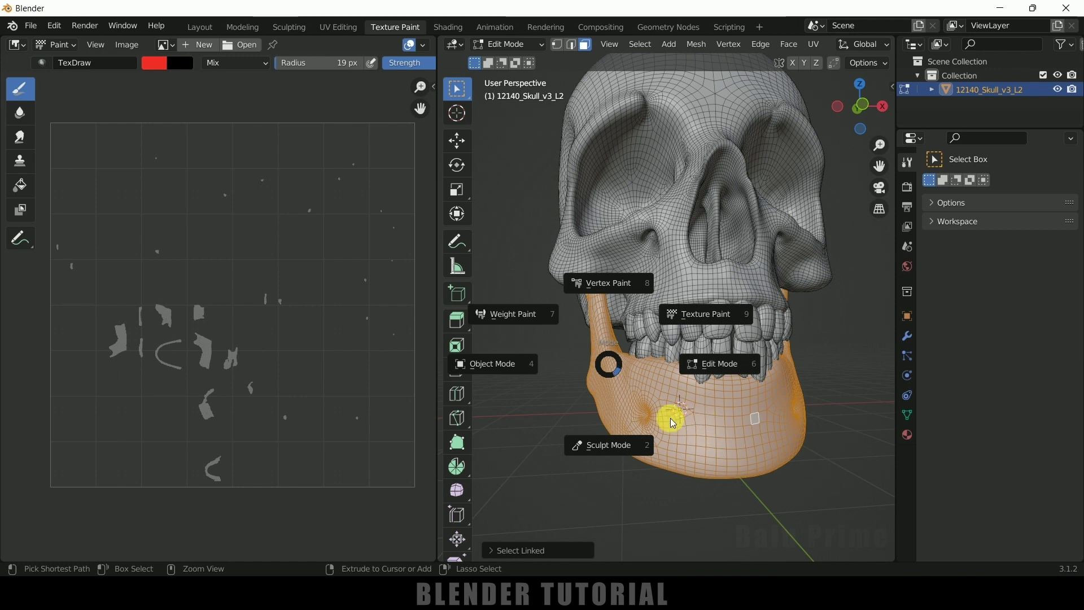
pyautogui.click(694, 315)
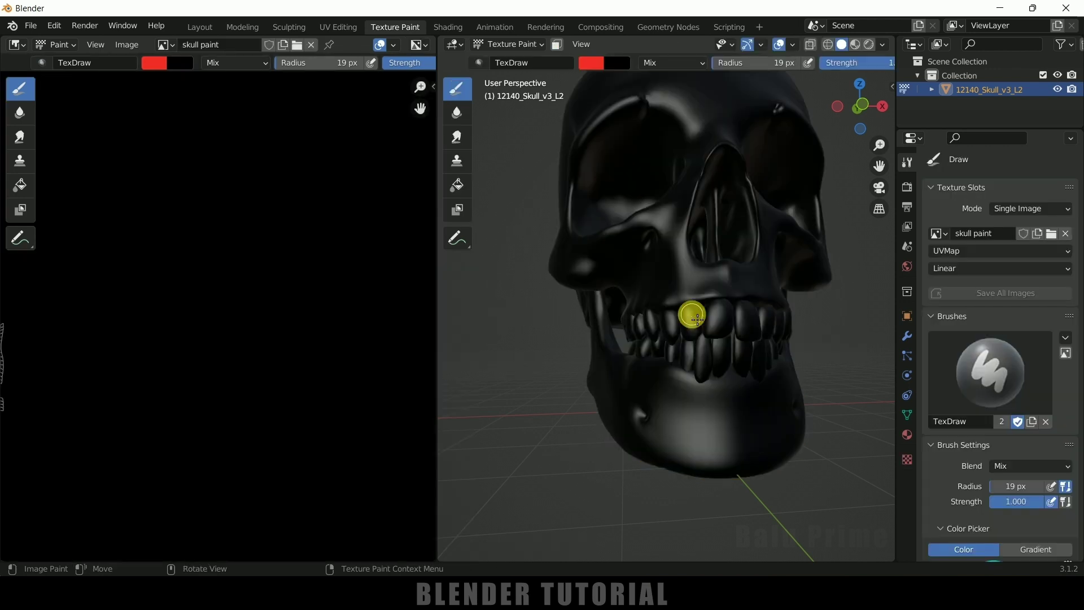
pyautogui.click(555, 44)
pyautogui.moveTo(672, 412); pyautogui.dragTo(508, 201, button='middle')
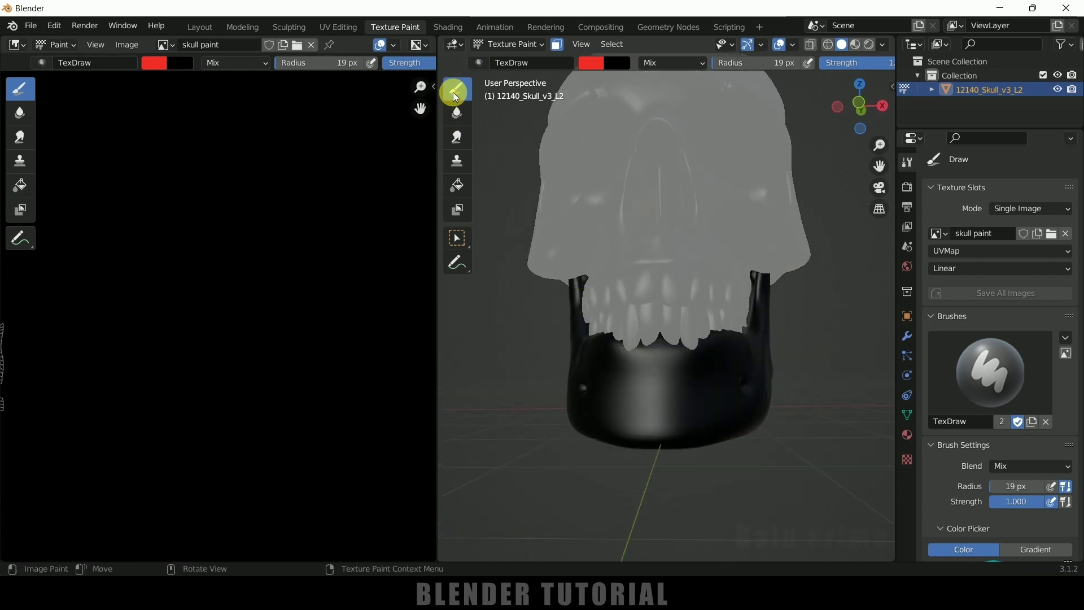
# Step: Paint a freehand red stroke on the side of the masked lower jaw with the Draw brush
pyautogui.moveTo(529, 263); pyautogui.dragTo(728, 431, button='middle')
pyautogui.moveTo(728, 431)
pyautogui.mouseDown()
pyautogui.moveTo(764, 431)
pyautogui.moveTo(737, 437)
pyautogui.mouseUp()
pyautogui.moveTo(527, 322); pyautogui.dragTo(516, 322, button='middle')
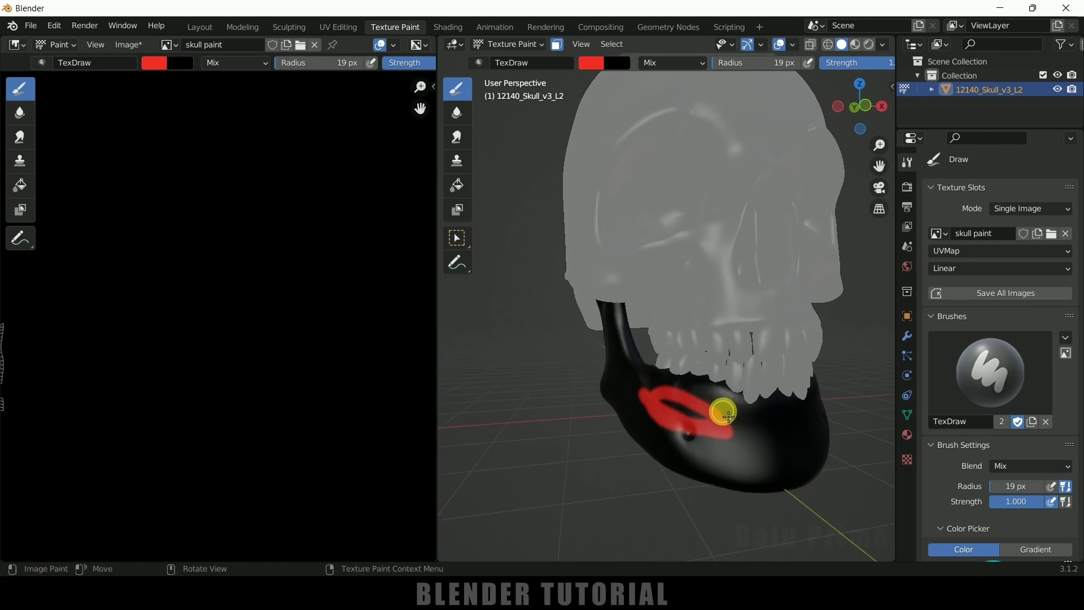
# Step: Set the Fill tool's colour to red and fill the whole masked lower jaw with it
pyautogui.click(458, 184)
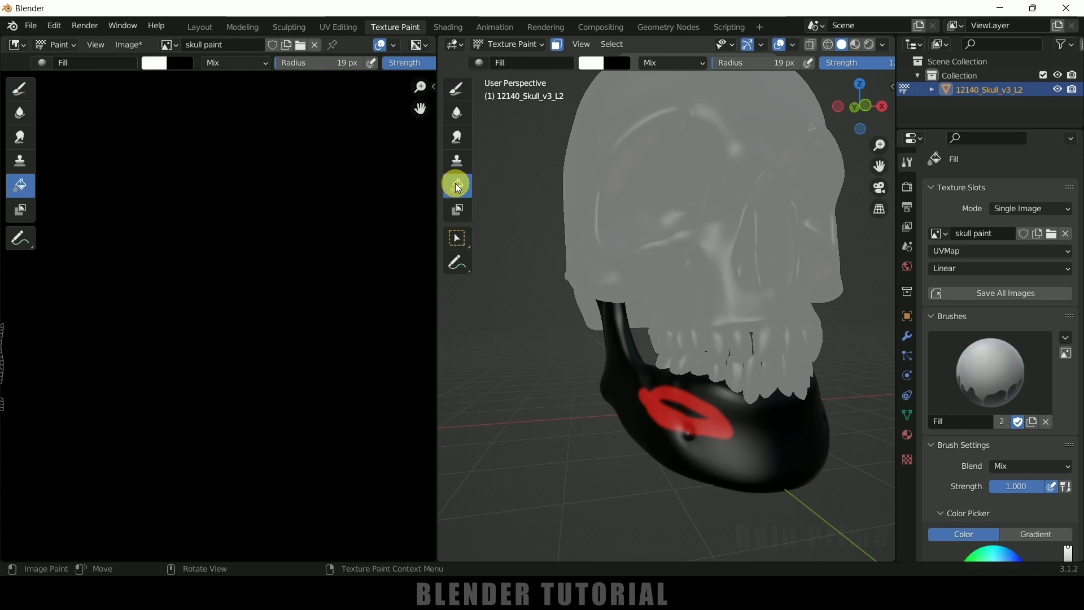
pyautogui.scroll(-5, 954, 462)
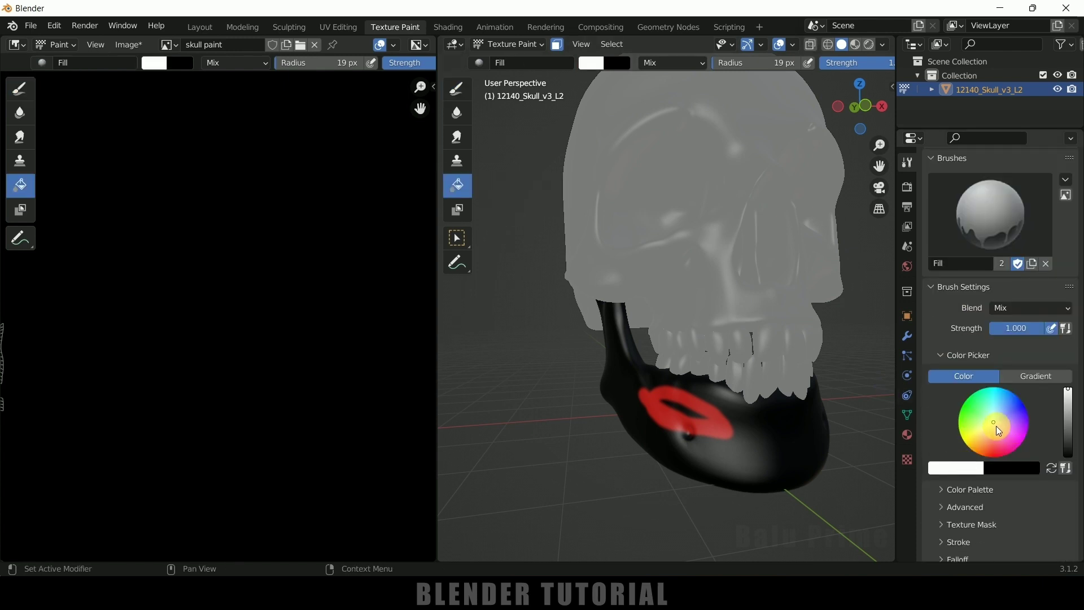
pyautogui.moveTo(998, 430); pyautogui.dragTo(991, 453)
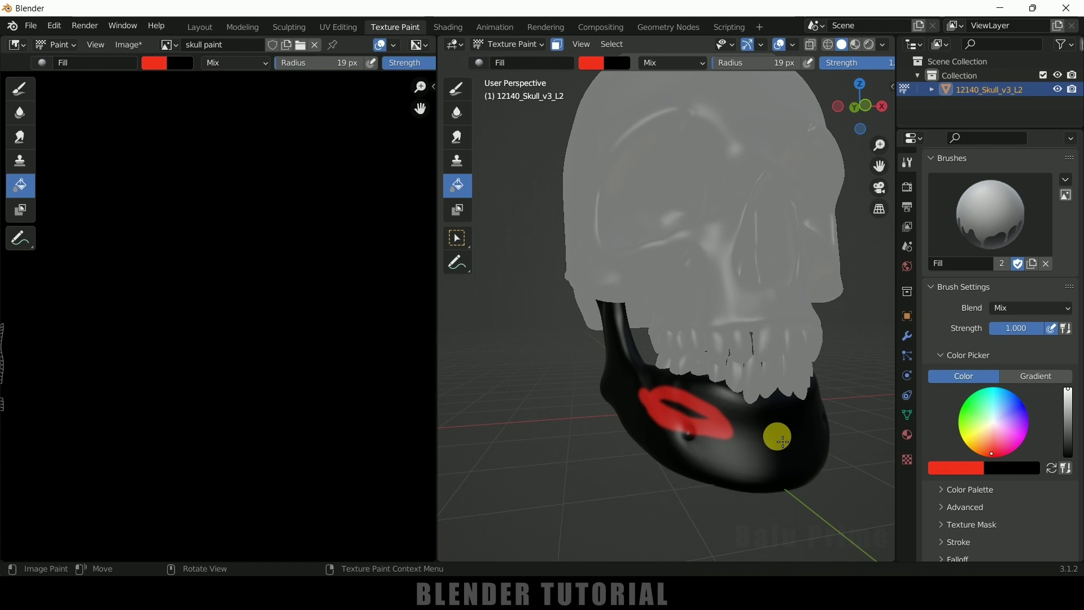
pyautogui.click(779, 437)
pyautogui.moveTo(685, 431)
pyautogui.mouseDown(button='middle')
pyautogui.moveTo(617, 418)
pyautogui.moveTo(600, 428)
pyautogui.moveTo(719, 438)
pyautogui.moveTo(682, 450)
pyautogui.mouseUp(button='middle')
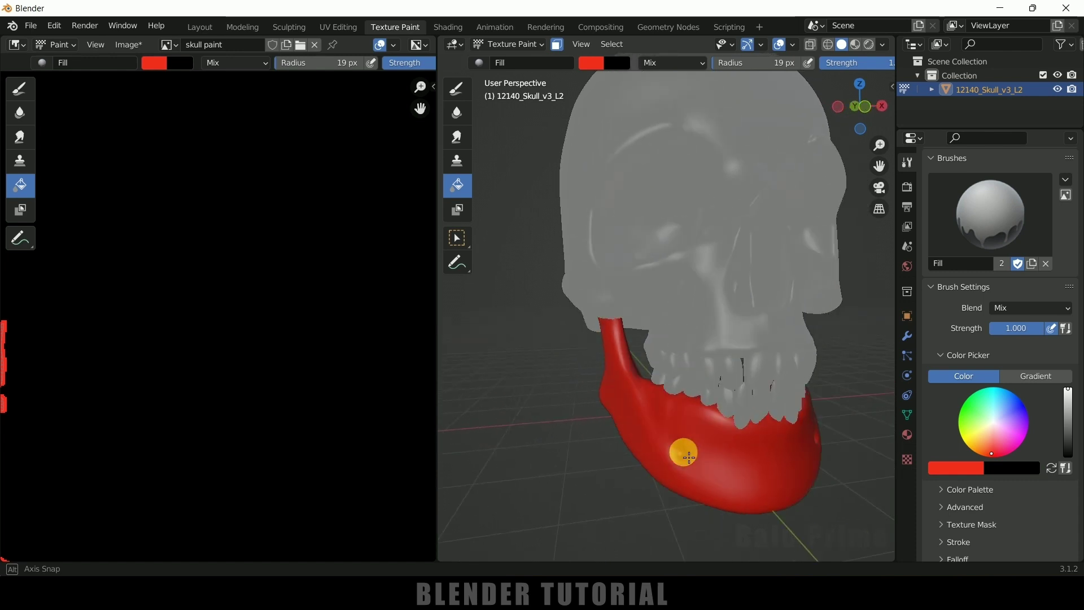
# Step: Disable the face paint mask and switch the skull back to Edit Mode
pyautogui.click(558, 46)
pyautogui.moveTo(585, 235)
pyautogui.mouseDown(button='middle')
pyautogui.moveTo(646, 266)
pyautogui.moveTo(621, 261)
pyautogui.moveTo(654, 287)
pyautogui.moveTo(627, 285)
pyautogui.moveTo(644, 302)
pyautogui.mouseUp(button='middle')
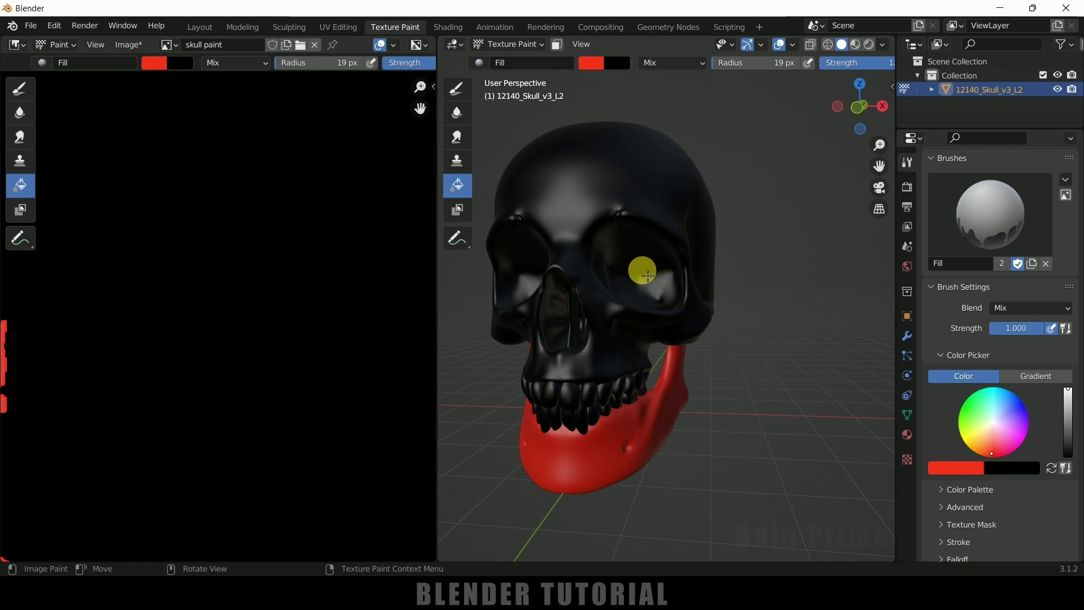
pyautogui.hotkey('ctrl', 'Tab')
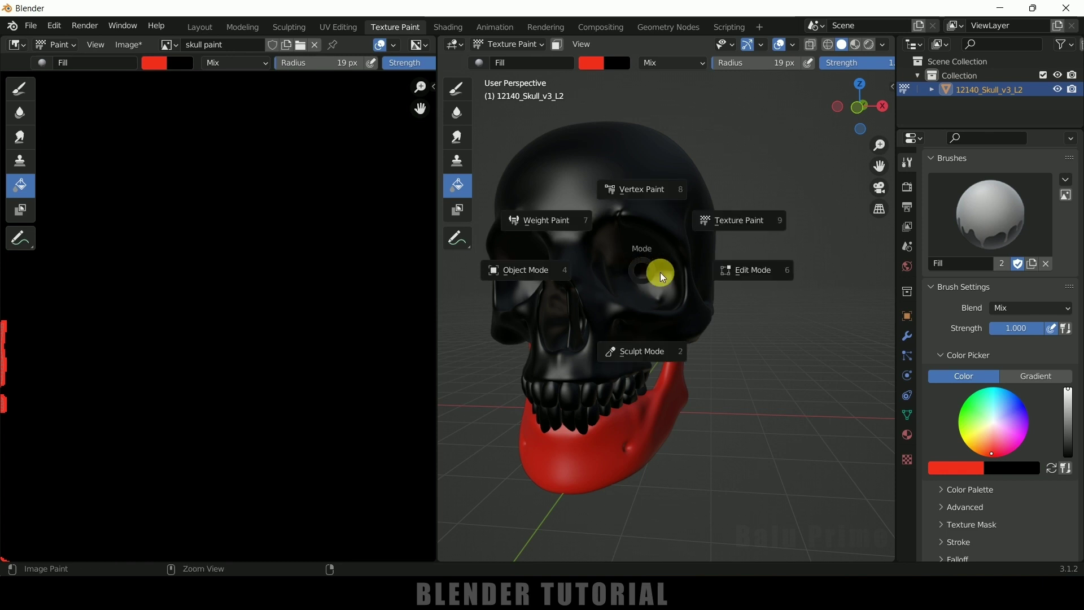
pyautogui.click(743, 271)
# Step: Try to select the eye socket by extending one picked face inside it to its linked faces
pyautogui.scroll(5, 720, 280)
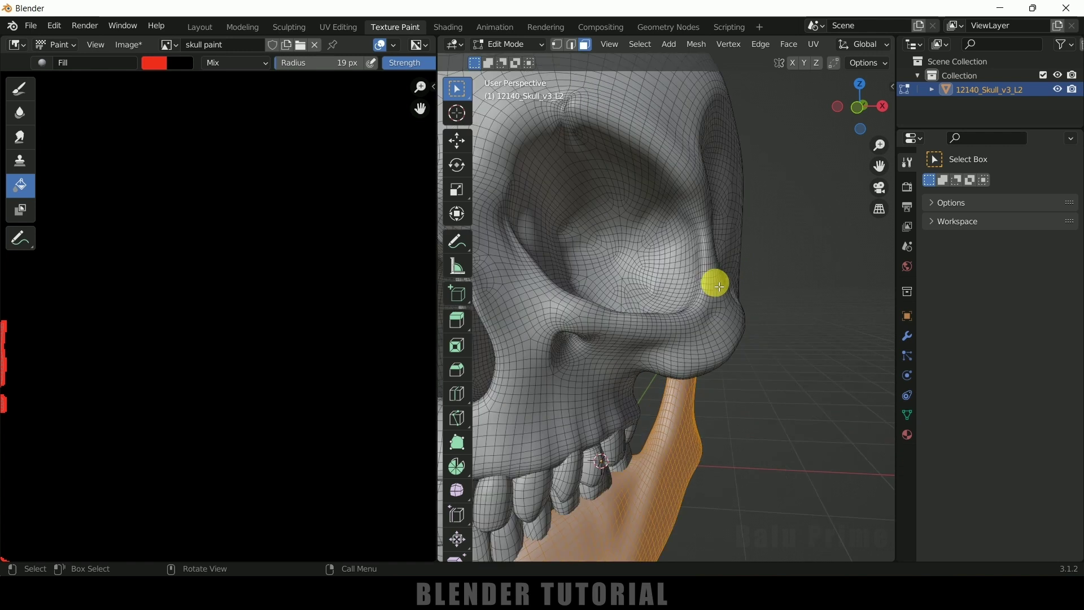
pyautogui.click(676, 271)
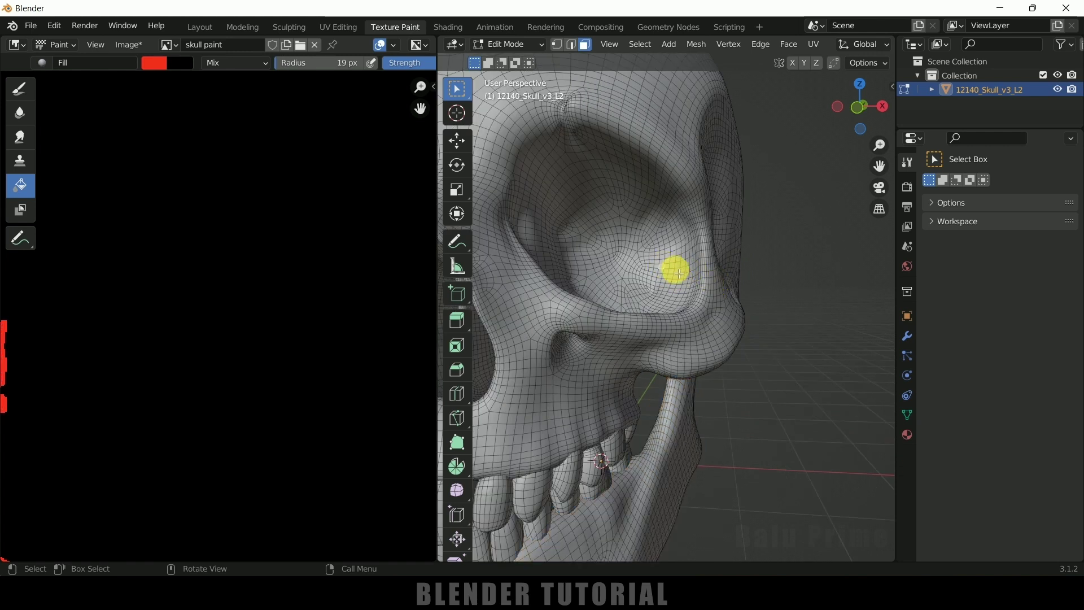
pyautogui.hotkey('ctrl', 'l')
pyautogui.scroll(-5, 675, 271)
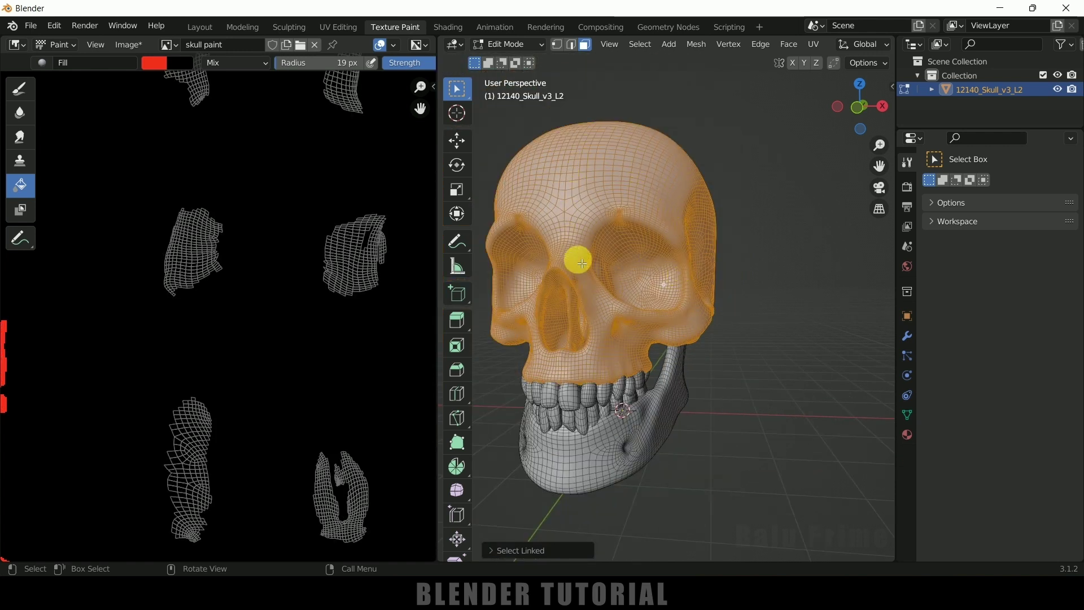
pyautogui.scroll(5, 677, 294)
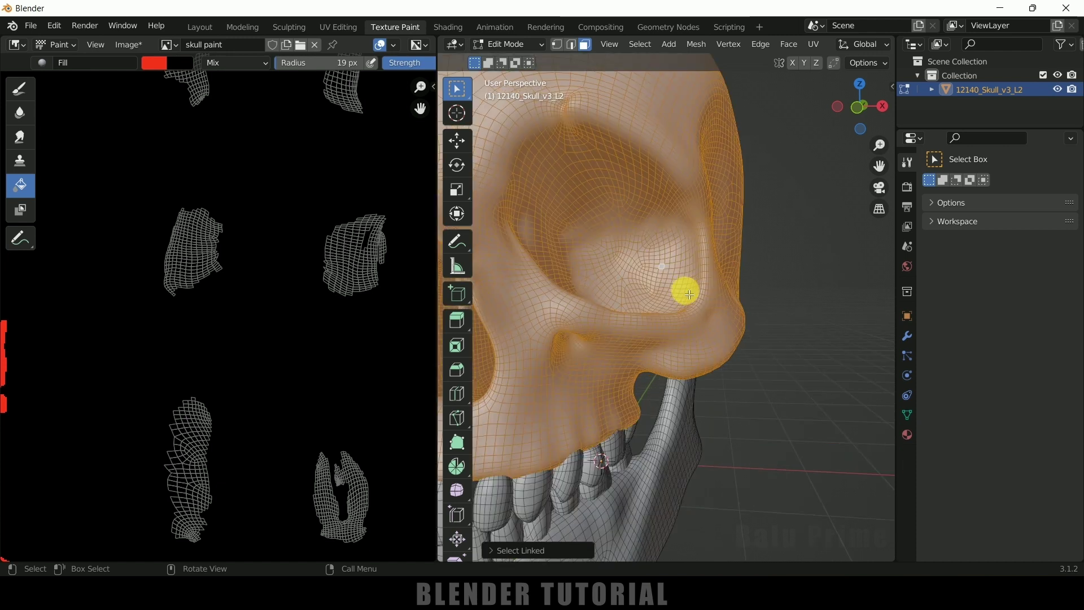
pyautogui.scroll(-2, 684, 283)
pyautogui.scroll(4, 721, 305)
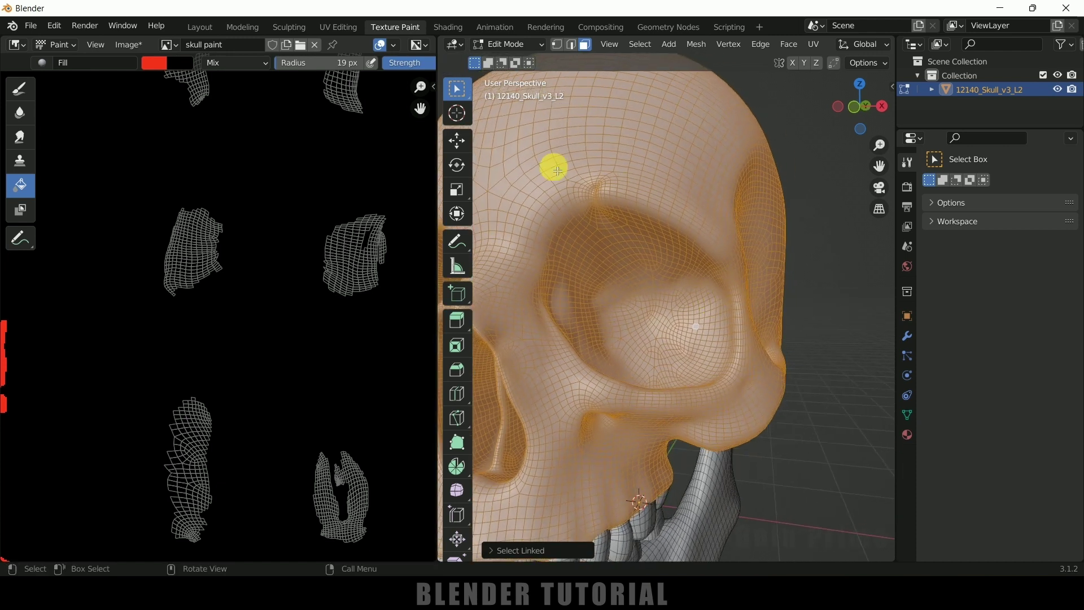
# Step: Select the inner faces of both eye sockets with the Select Circle tool at radius 25
pyautogui.click(455, 97)
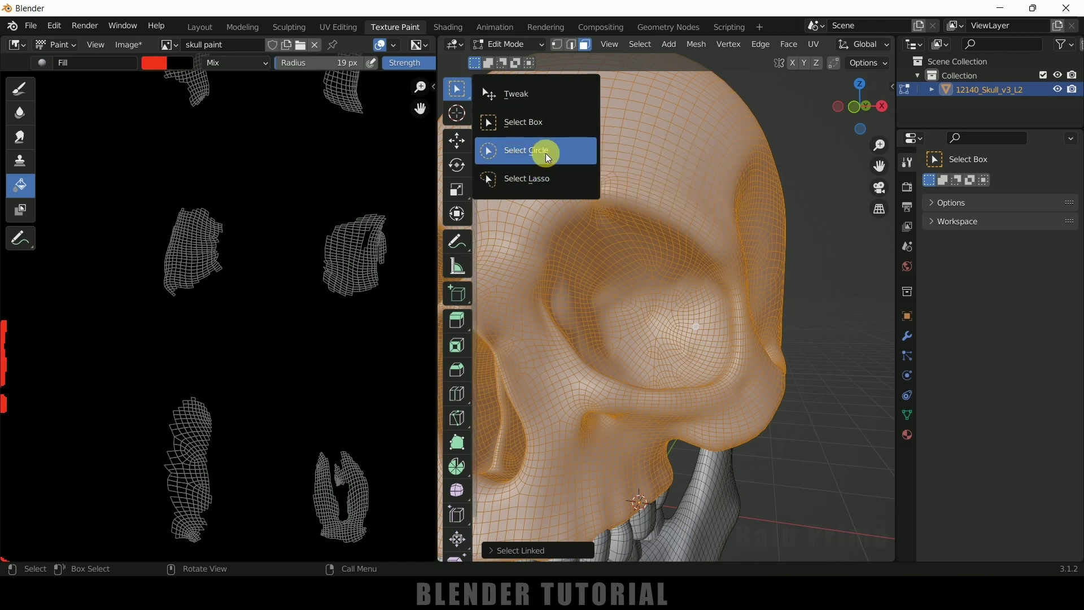
pyautogui.click(542, 153)
pyautogui.moveTo(591, 329)
pyautogui.mouseDown()
pyautogui.moveTo(586, 291)
pyautogui.moveTo(630, 262)
pyautogui.moveTo(689, 295)
pyautogui.moveTo(685, 361)
pyautogui.moveTo(616, 329)
pyautogui.moveTo(659, 314)
pyautogui.moveTo(650, 305)
pyautogui.moveTo(700, 355)
pyautogui.moveTo(616, 301)
pyautogui.moveTo(650, 284)
pyautogui.moveTo(607, 251)
pyautogui.moveTo(579, 257)
pyautogui.moveTo(583, 322)
pyautogui.mouseUp()
pyautogui.moveTo(583, 321); pyautogui.dragTo(542, 248, button='middle')
pyautogui.moveTo(541, 249); pyautogui.dragTo(519, 256)
pyautogui.moveTo(520, 256); pyautogui.dragTo(516, 356, button='middle')
pyautogui.moveTo(517, 358); pyautogui.dragTo(525, 361)
pyautogui.moveTo(525, 361); pyautogui.dragTo(590, 213, button='middle')
pyautogui.scroll(3, 654, 293)
pyautogui.scroll(-2, 704, 273)
pyautogui.moveTo(726, 287); pyautogui.dragTo(743, 320, button='middle')
pyautogui.scroll(2, 712, 316)
pyautogui.scroll(2, 737, 319)
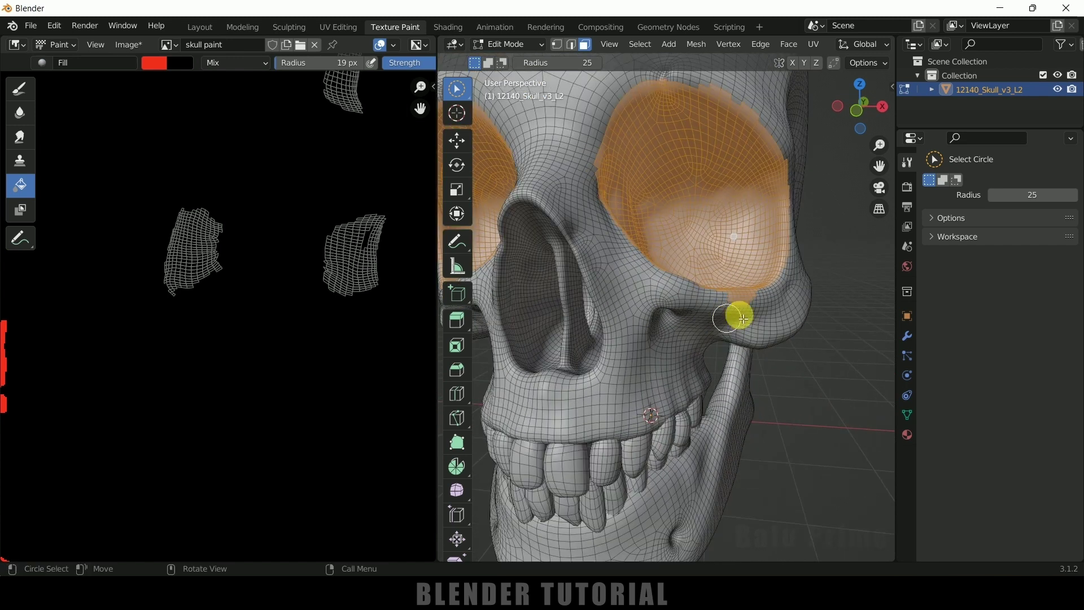
# Step: Refine the selection along the eye socket rims with circle select, deselecting stray faces below the lower edge
pyautogui.press('c')
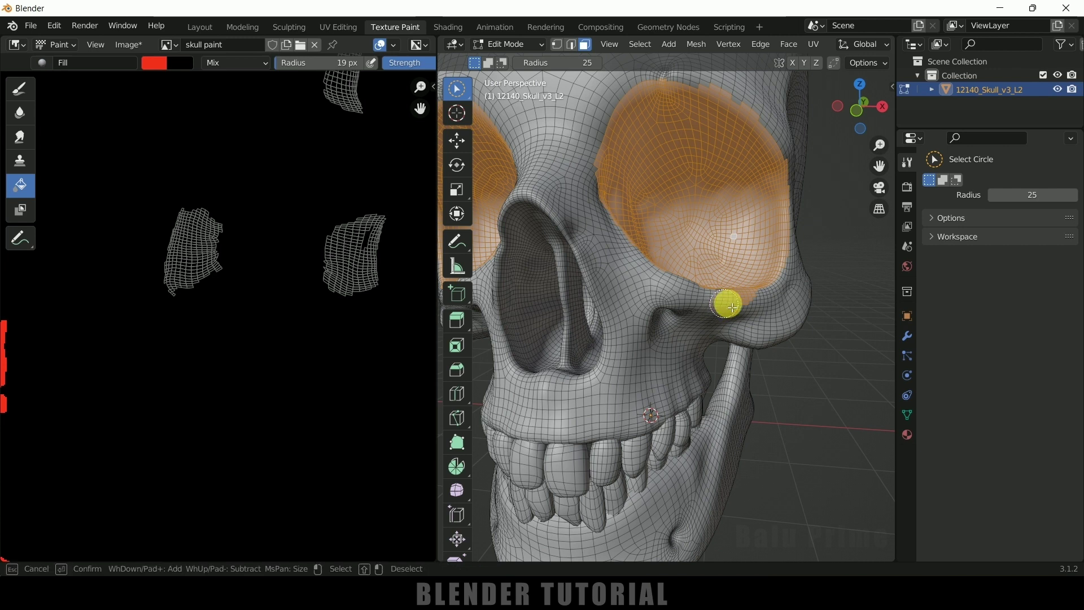
pyautogui.rightClick(777, 299)
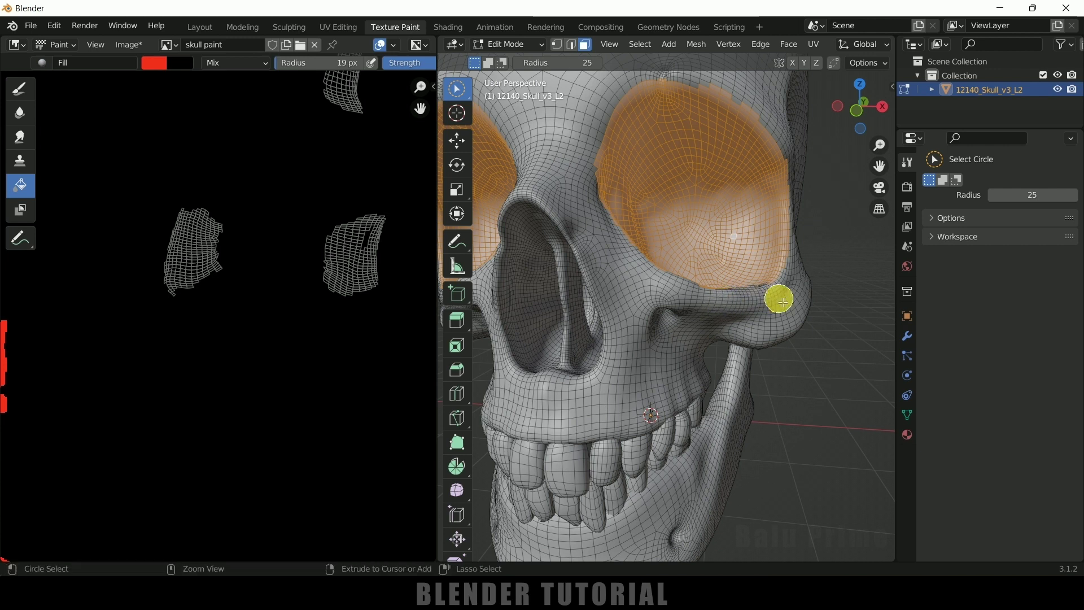
pyautogui.moveTo(759, 315)
pyautogui.mouseDown(button='middle')
pyautogui.moveTo(747, 348)
pyautogui.moveTo(755, 299)
pyautogui.mouseUp(button='middle')
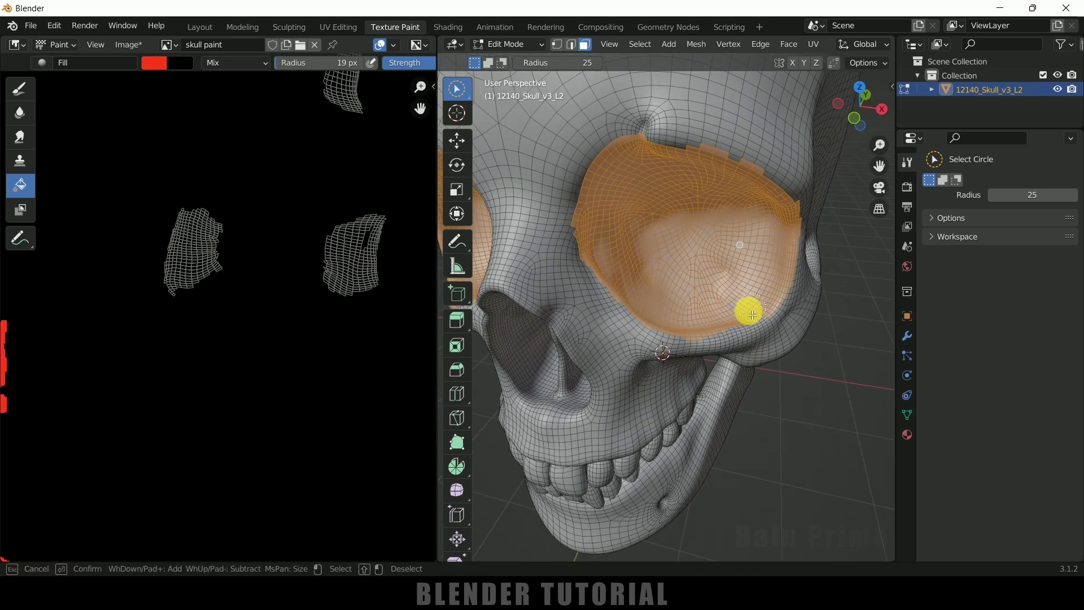
pyautogui.moveTo(638, 338); pyautogui.dragTo(674, 347, button='middle')
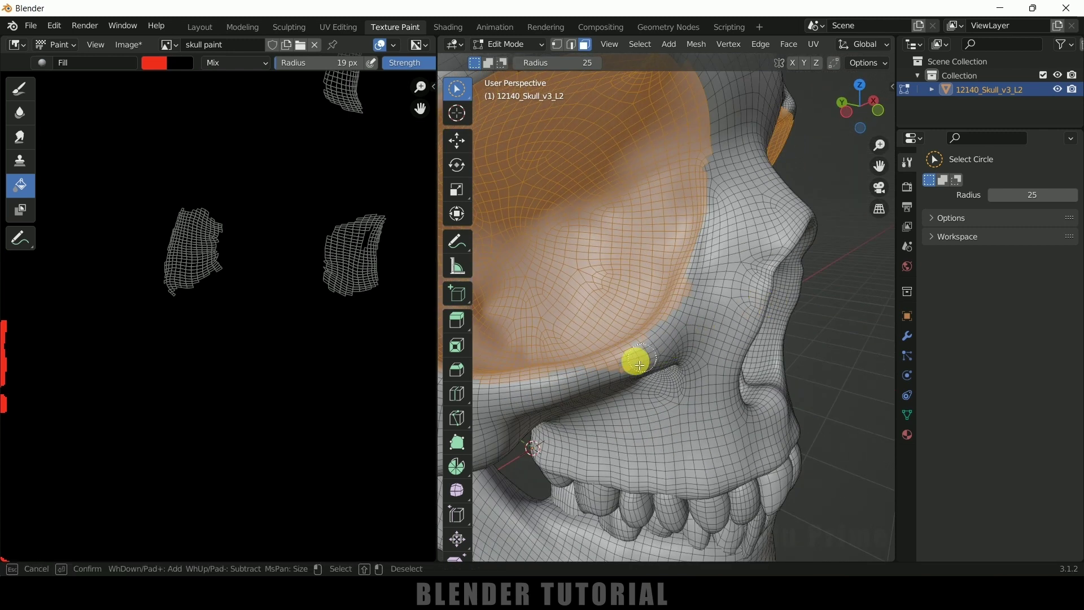
pyautogui.press('c')
pyautogui.press('Escape')
pyautogui.scroll(-4, 649, 355)
pyautogui.moveTo(649, 355); pyautogui.dragTo(653, 259, button='middle')
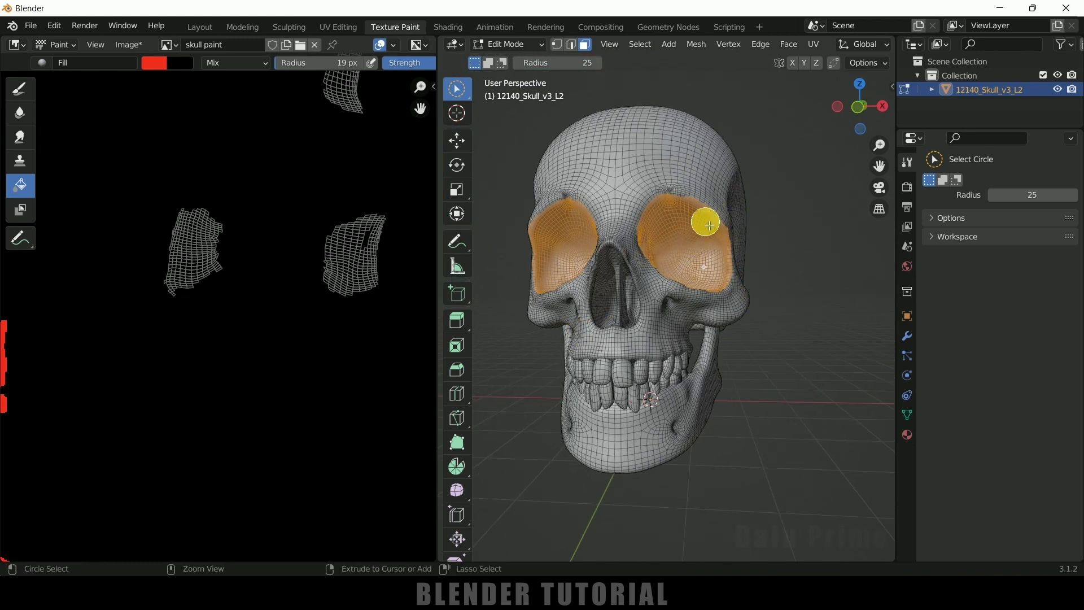
# Step: Switch the skull from Edit Mode back to Texture Paint mode with the eye socket faces selected
pyautogui.hotkey('ctrl', 'Tab')
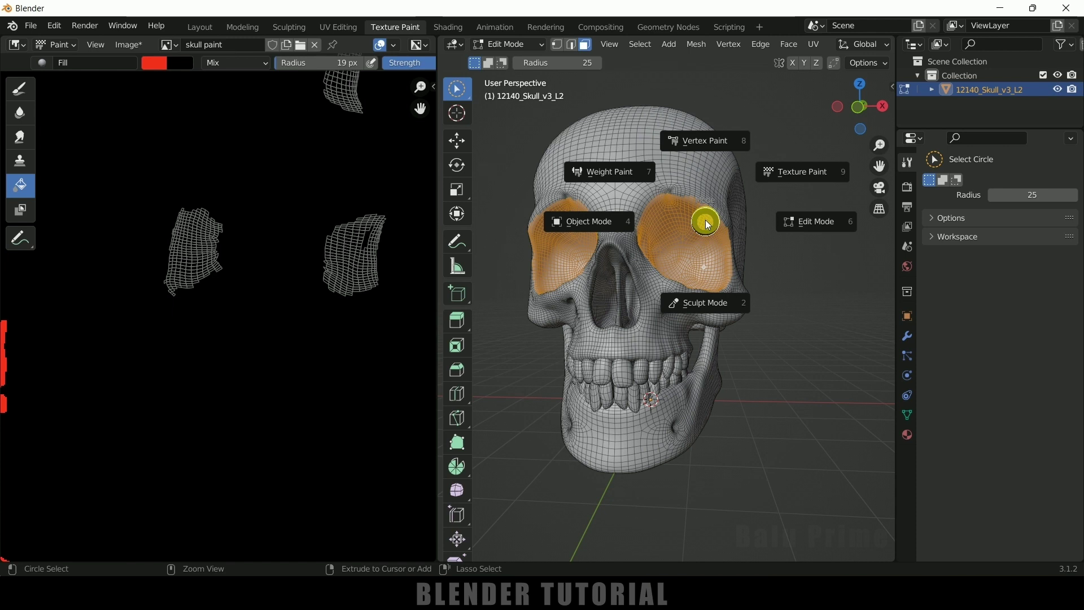
pyautogui.click(796, 183)
pyautogui.click(804, 178)
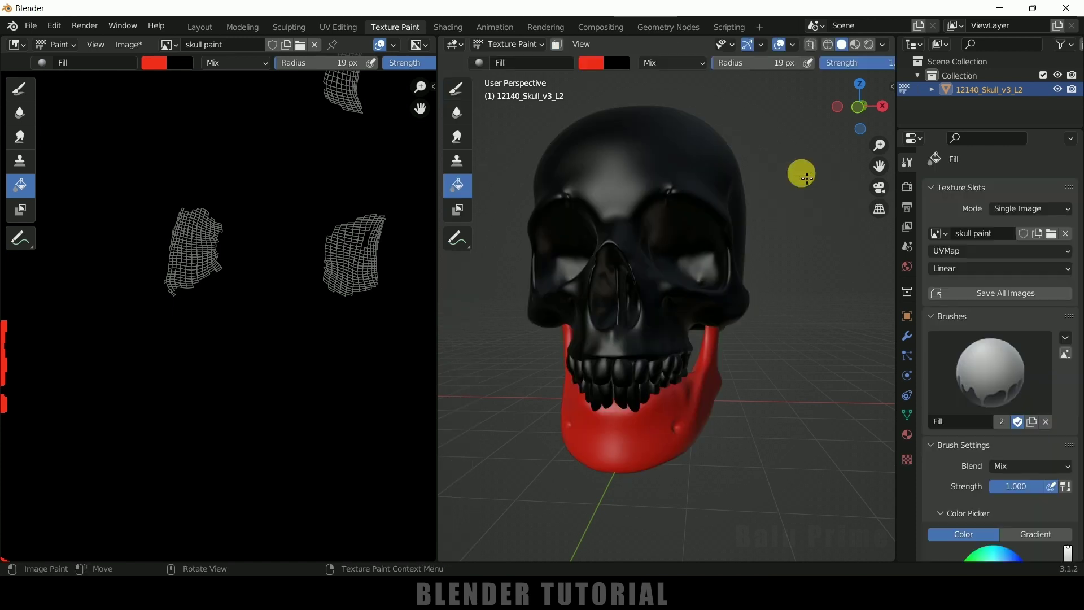
# Step: Turn on the face paint mask and fill the selected eye sockets with bright green
pyautogui.click(555, 44)
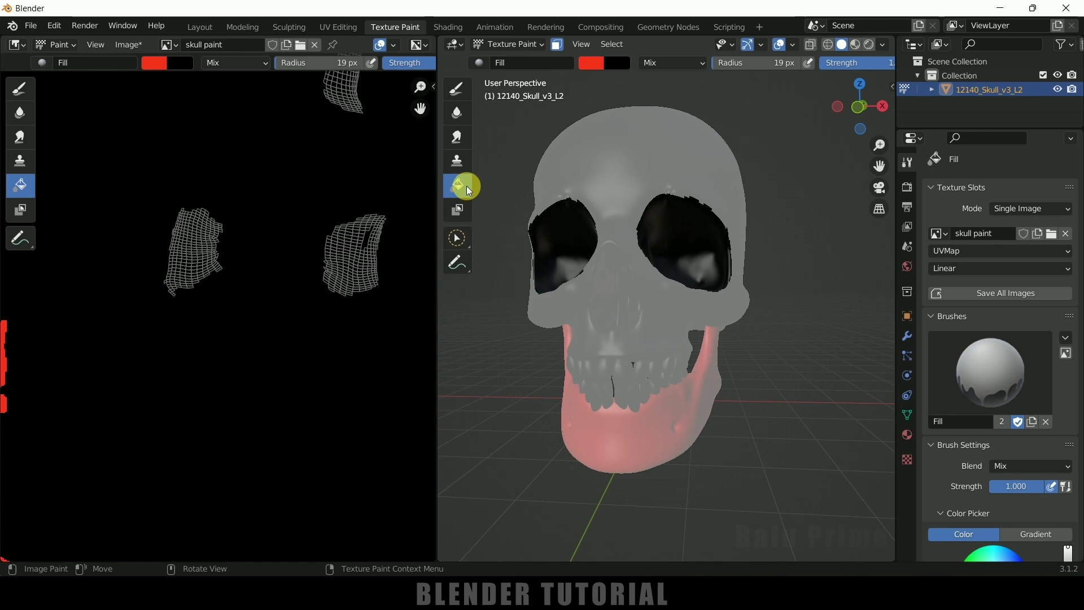
pyautogui.scroll(-8, 974, 428)
pyautogui.moveTo(993, 401); pyautogui.dragTo(972, 392)
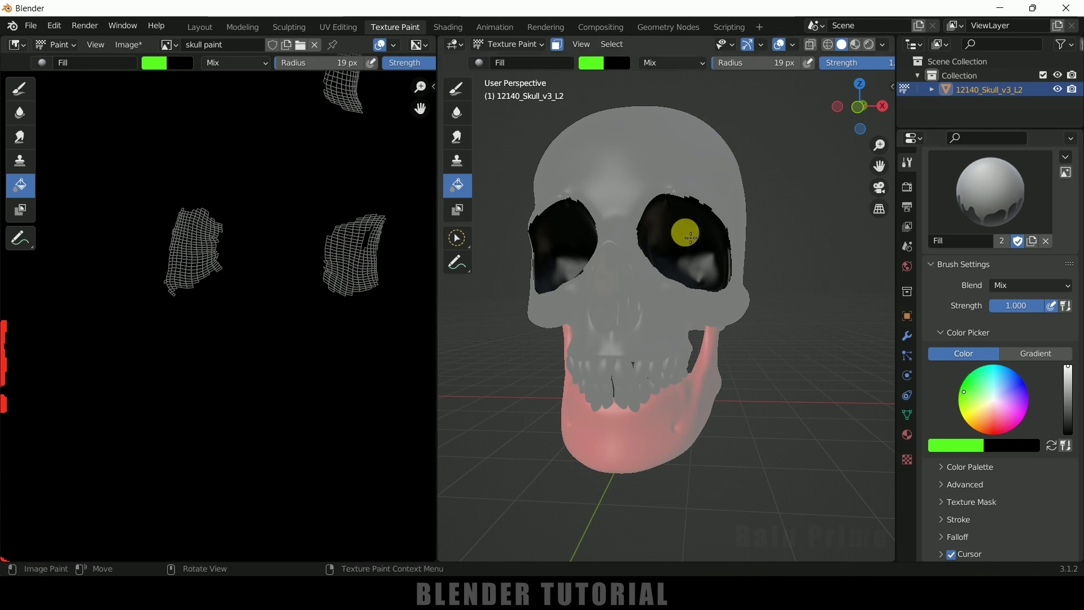
pyautogui.click(679, 271)
pyautogui.moveTo(679, 342)
pyautogui.mouseDown(button='middle')
pyautogui.moveTo(720, 365)
pyautogui.moveTo(753, 365)
pyautogui.moveTo(747, 353)
pyautogui.moveTo(682, 351)
pyautogui.mouseUp(button='middle')
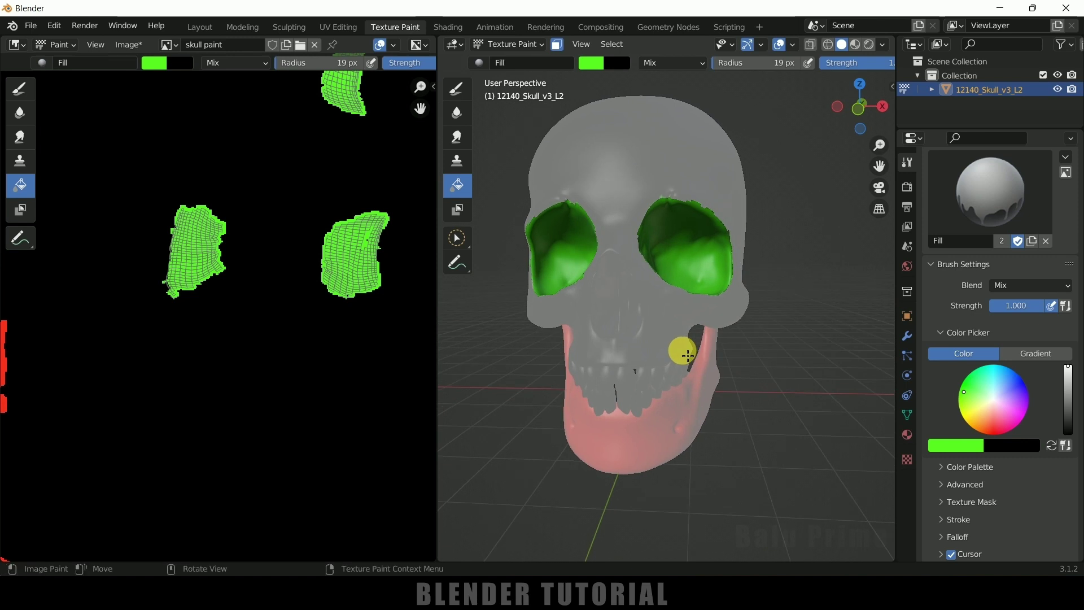
# Step: Turn off the face paint mask and inspect the painted skull from the front
pyautogui.click(556, 45)
pyautogui.moveTo(694, 186); pyautogui.dragTo(757, 335, button='middle')
pyautogui.scroll(-1, 693, 422)
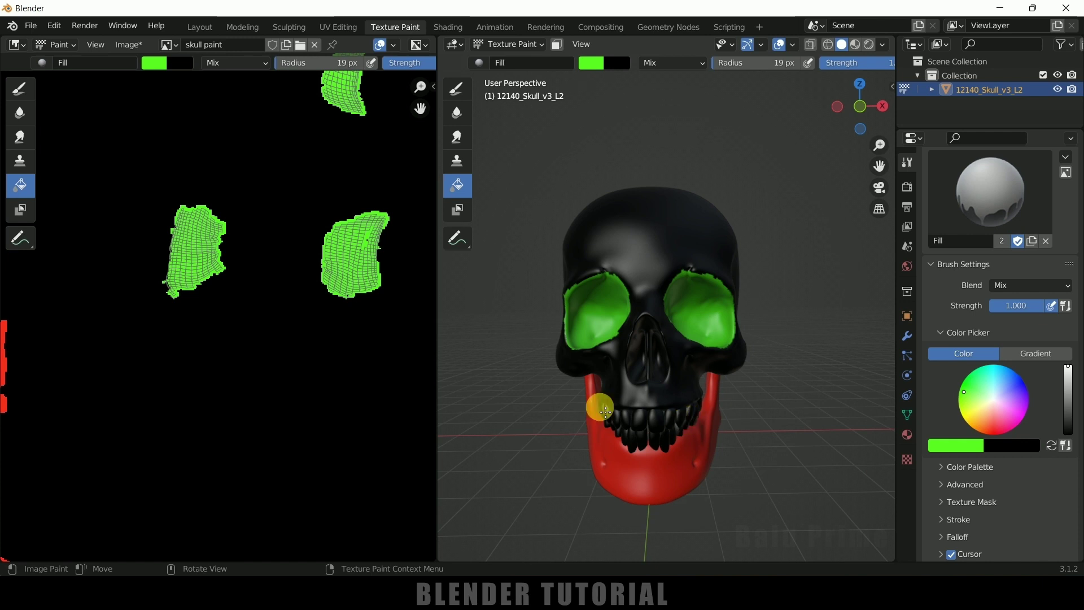
# Step: Start saving the painted texture image, with the file format set to PNG and the color to RGB
pyautogui.click(127, 45)
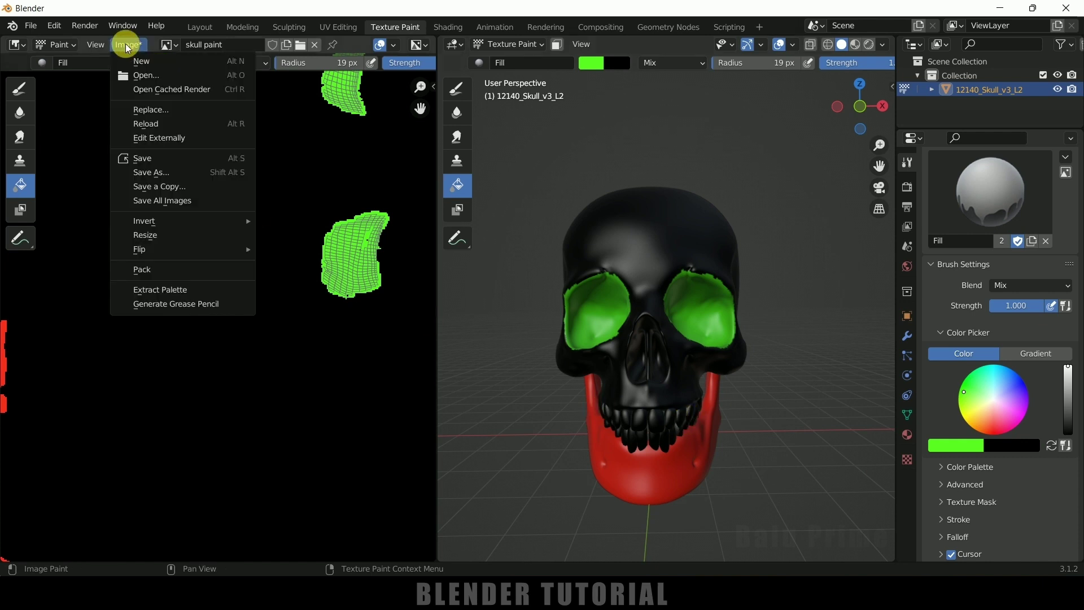
pyautogui.click(154, 161)
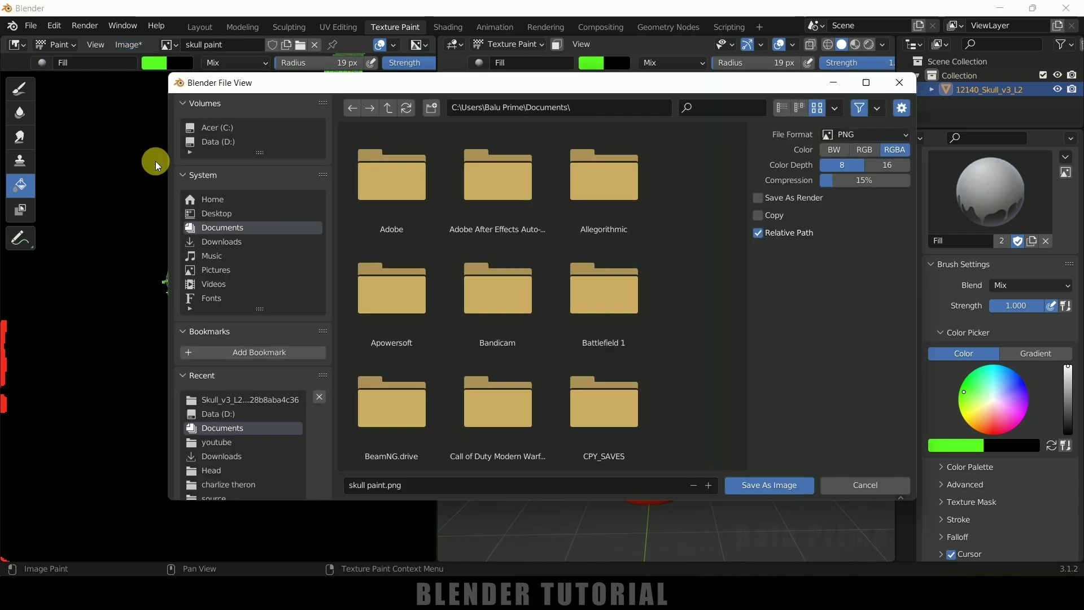
pyautogui.click(850, 137)
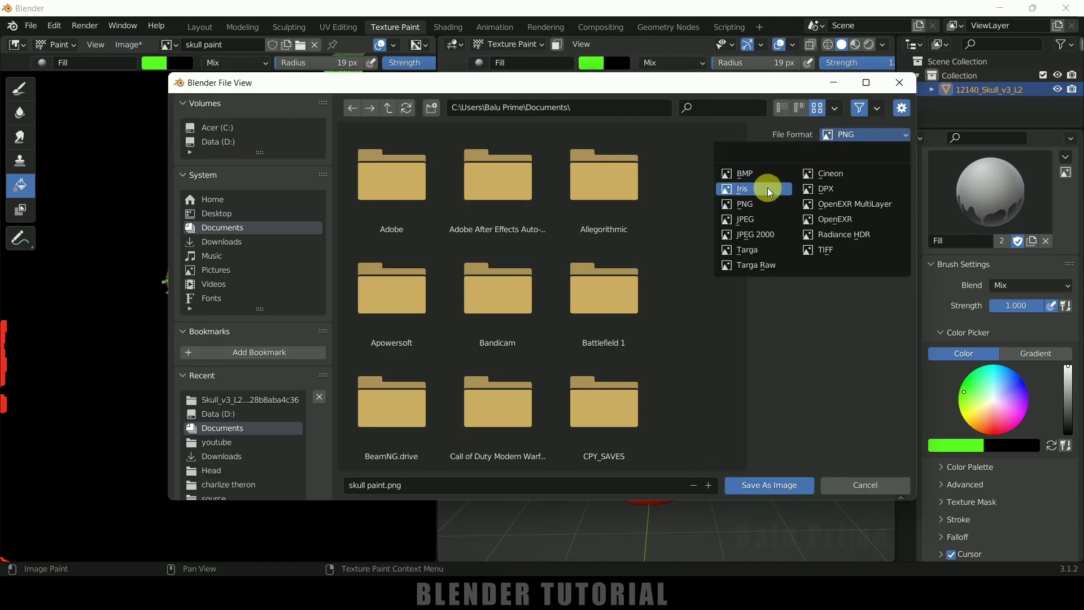
pyautogui.click(743, 217)
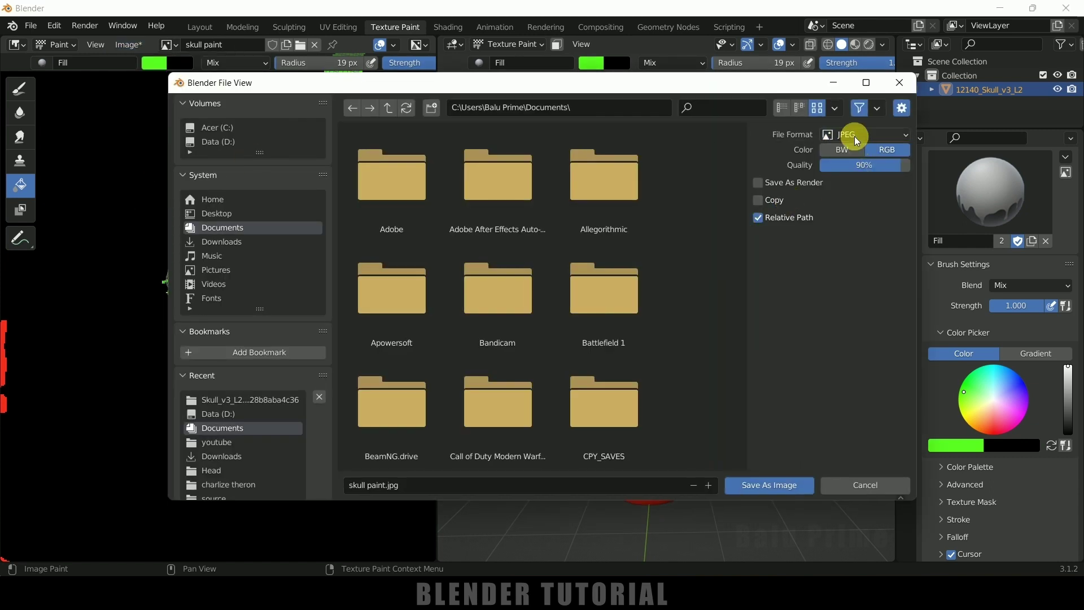
pyautogui.click(853, 135)
pyautogui.click(755, 205)
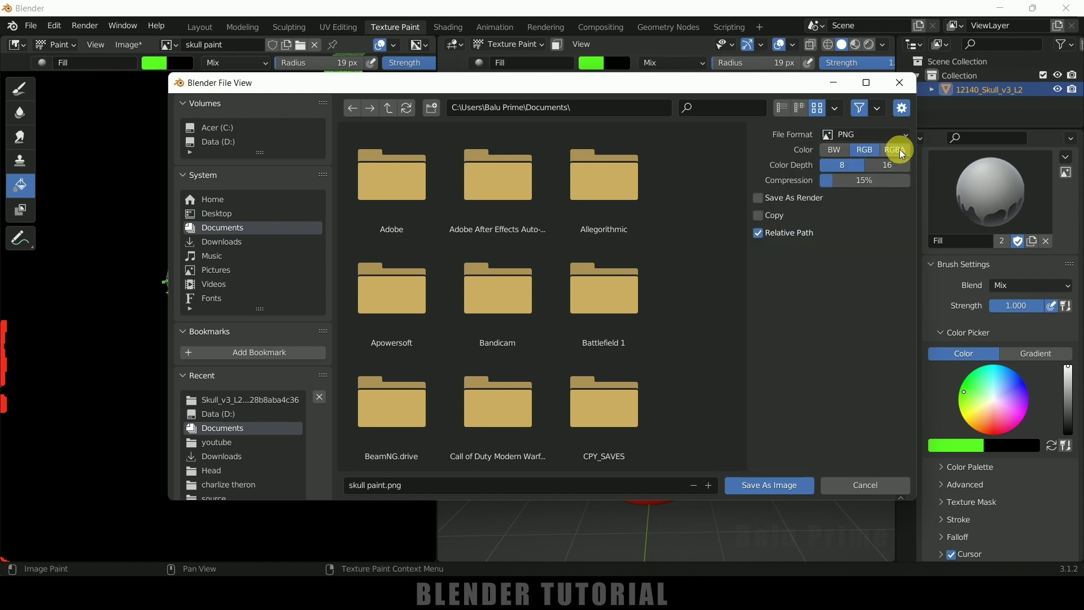
pyautogui.click(865, 149)
# Step: Save the texture image to the Data (D:) drive under the name "skull paint 1"
pyautogui.click(246, 221)
pyautogui.click(217, 141)
pyautogui.click(434, 486)
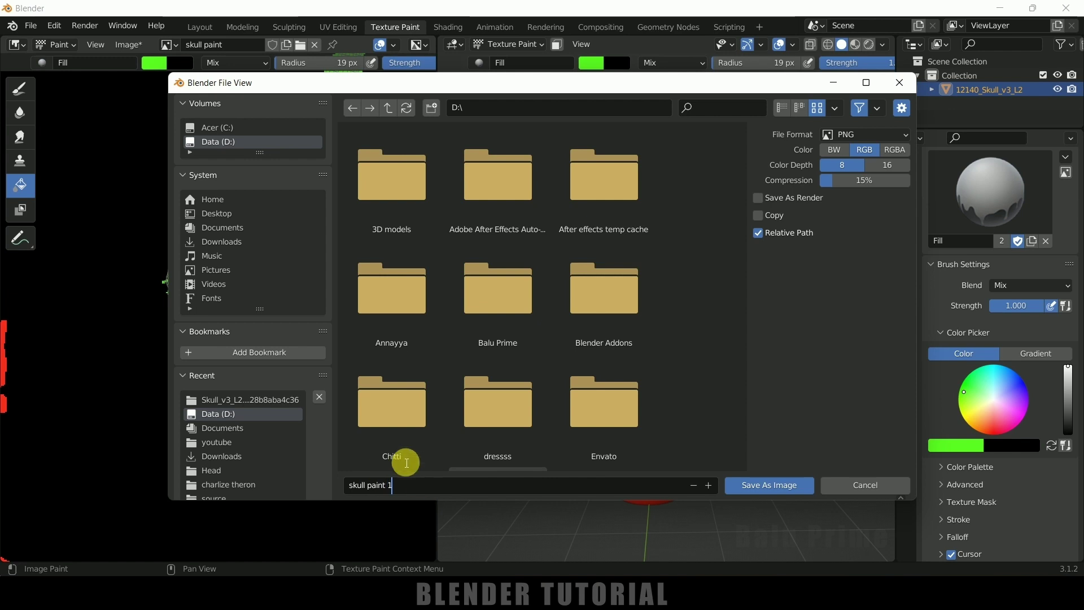
pyautogui.click(759, 490)
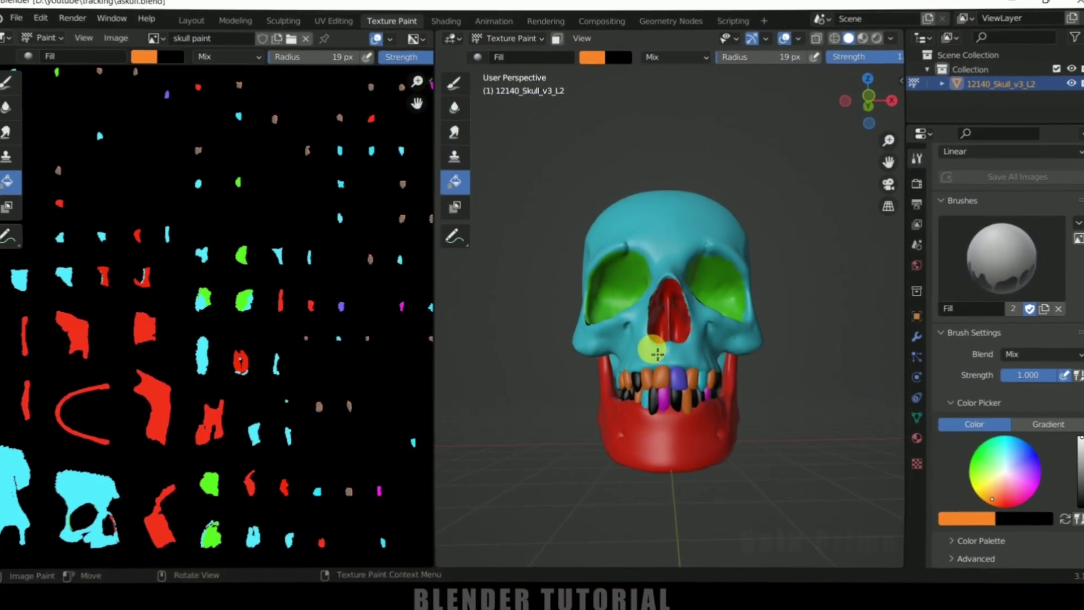
# Step: Switch to the Layout workspace with Material Preview shading and select the skull, with its material settings shown
pyautogui.moveTo(650, 346)
pyautogui.mouseDown(button='middle')
pyautogui.moveTo(718, 360)
pyautogui.moveTo(611, 363)
pyautogui.moveTo(665, 358)
pyautogui.mouseUp(button='middle')
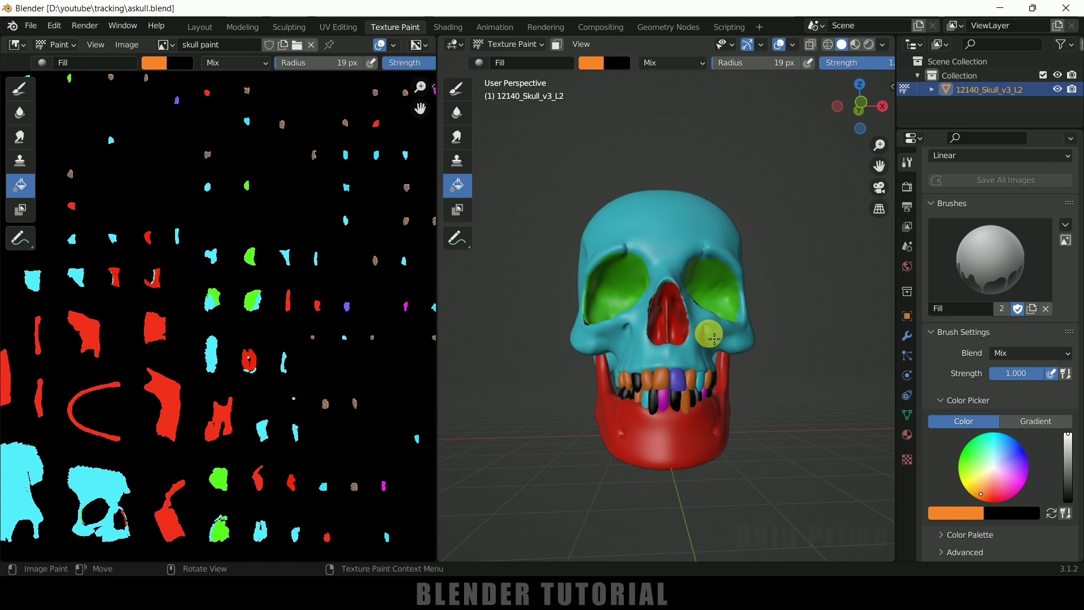
pyautogui.click(855, 45)
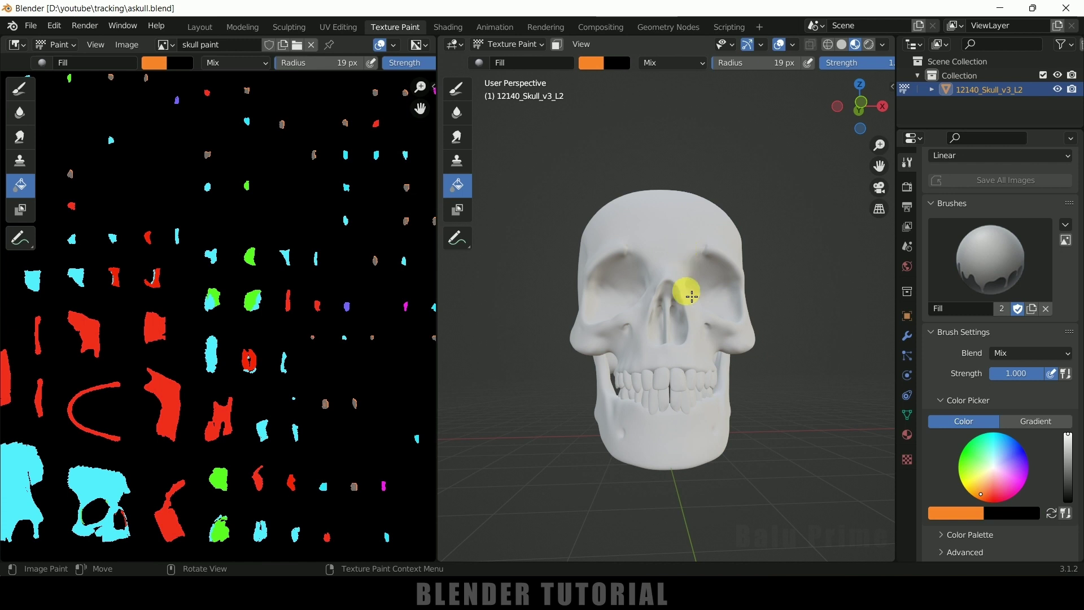
pyautogui.click(908, 436)
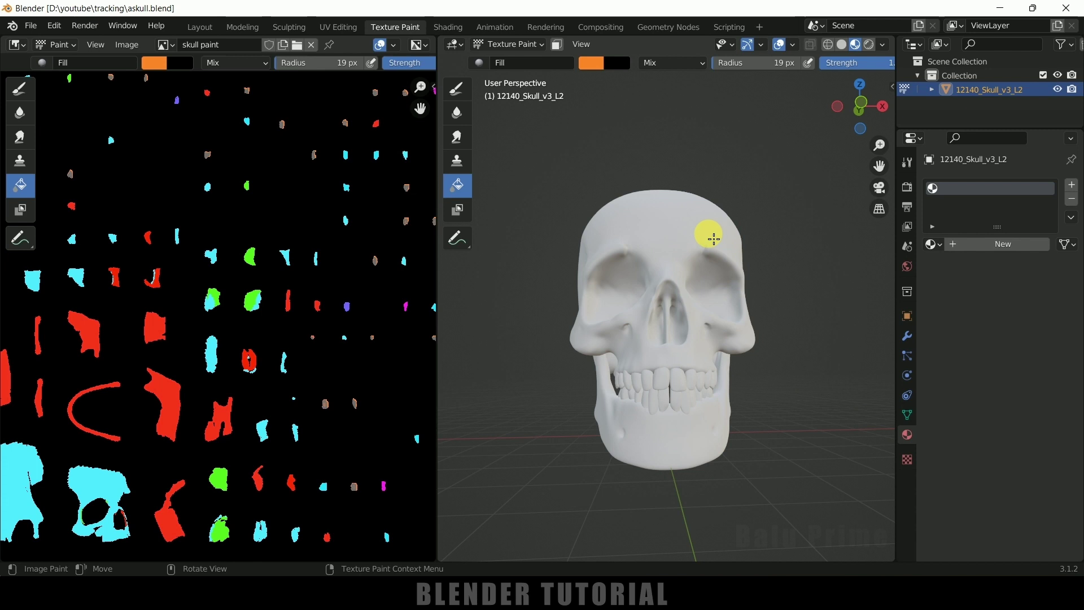
pyautogui.click(202, 26)
pyautogui.click(855, 47)
pyautogui.moveTo(721, 238)
pyautogui.mouseDown(button='middle')
pyautogui.moveTo(753, 248)
pyautogui.moveTo(672, 234)
pyautogui.mouseUp(button='middle')
pyautogui.click(672, 234)
pyautogui.click(533, 196)
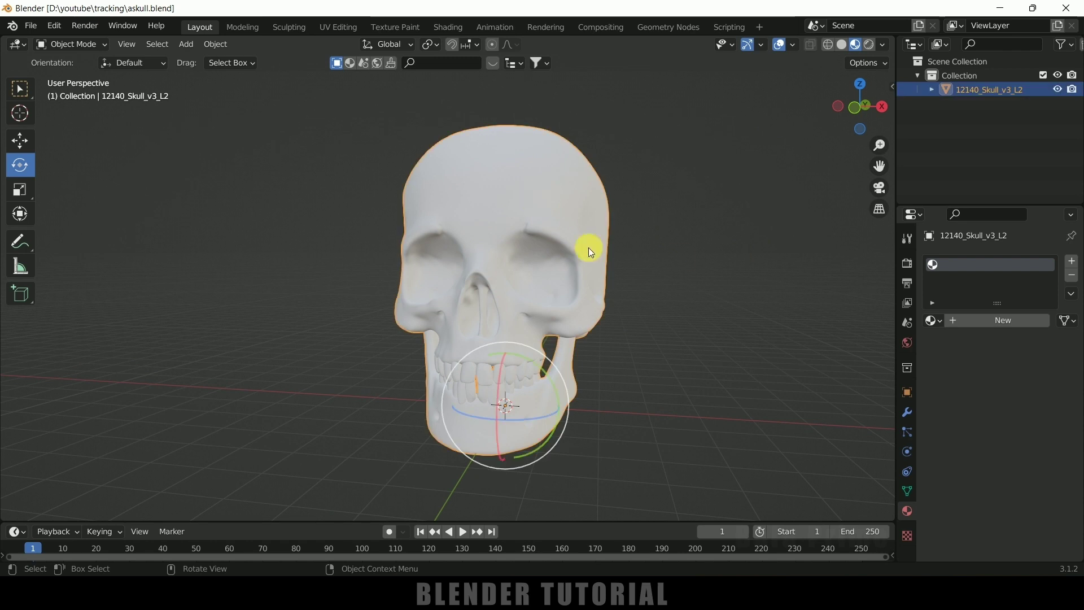
# Step: Create a new material on the skull and connect an Image Texture to its Base Color
pyautogui.click(973, 321)
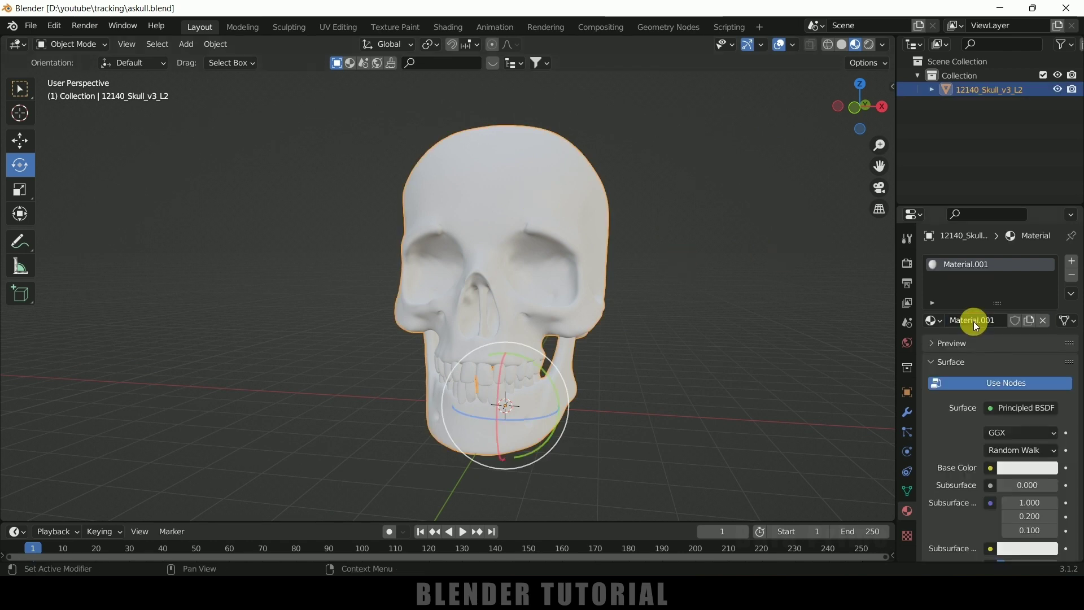
pyautogui.scroll(-2, 956, 400)
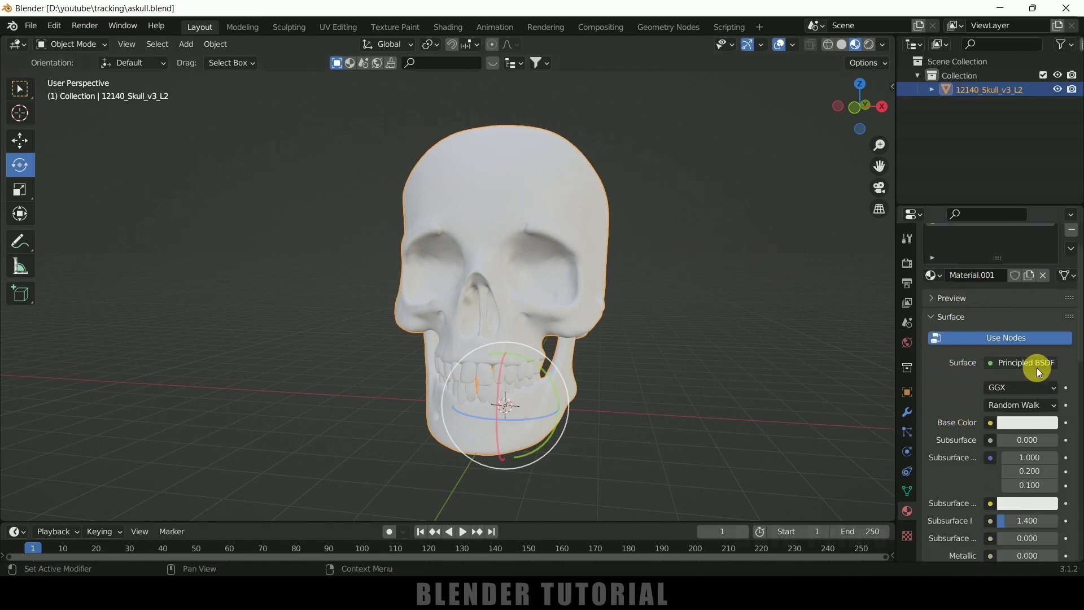
pyautogui.scroll(-2, 954, 391)
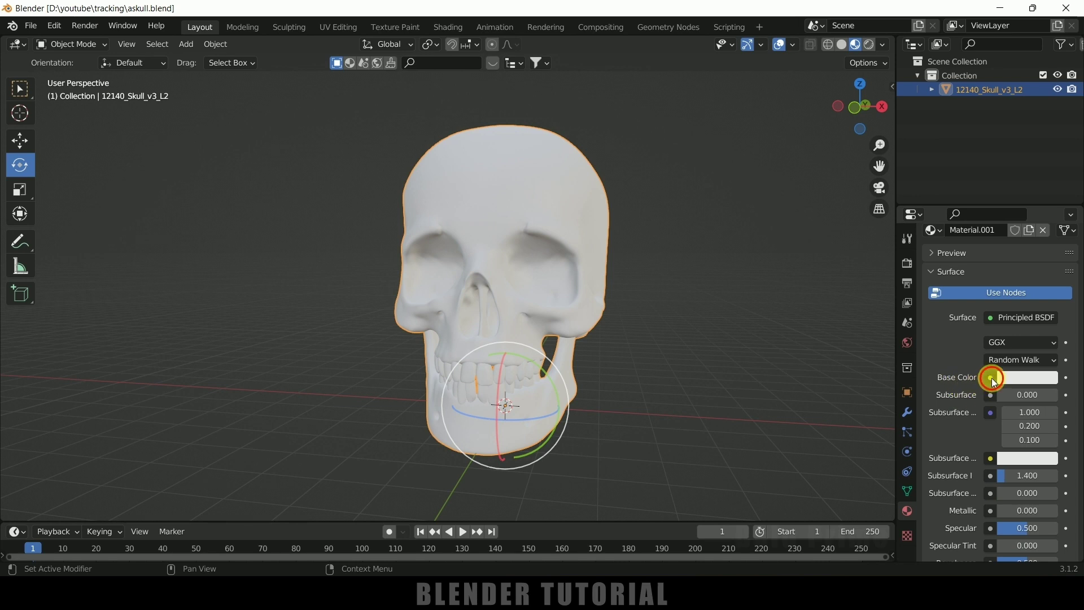
pyautogui.click(992, 378)
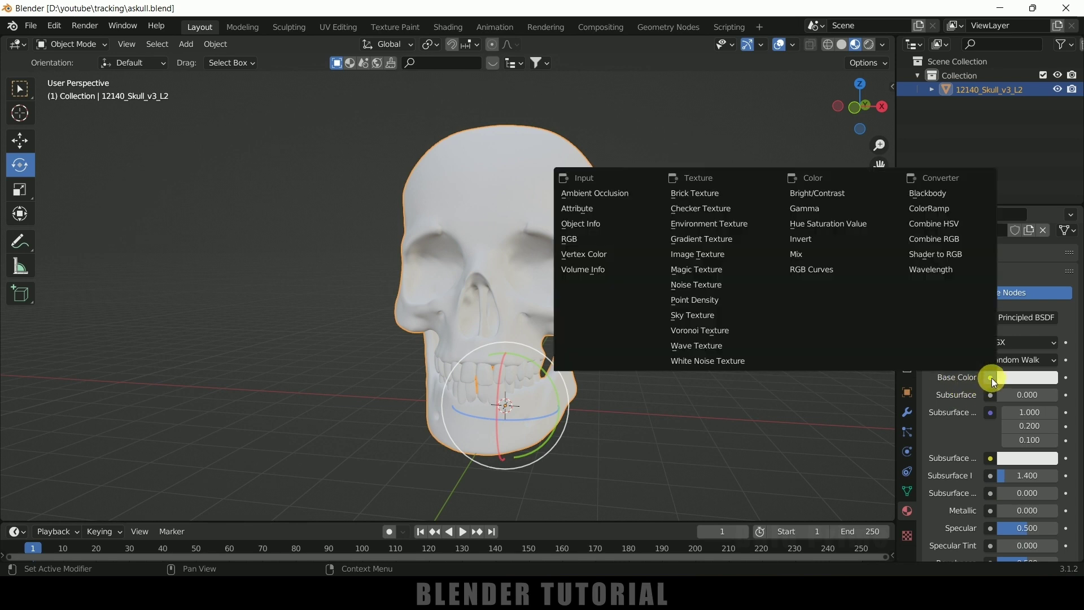
pyautogui.click(710, 256)
pyautogui.scroll(-3, 959, 418)
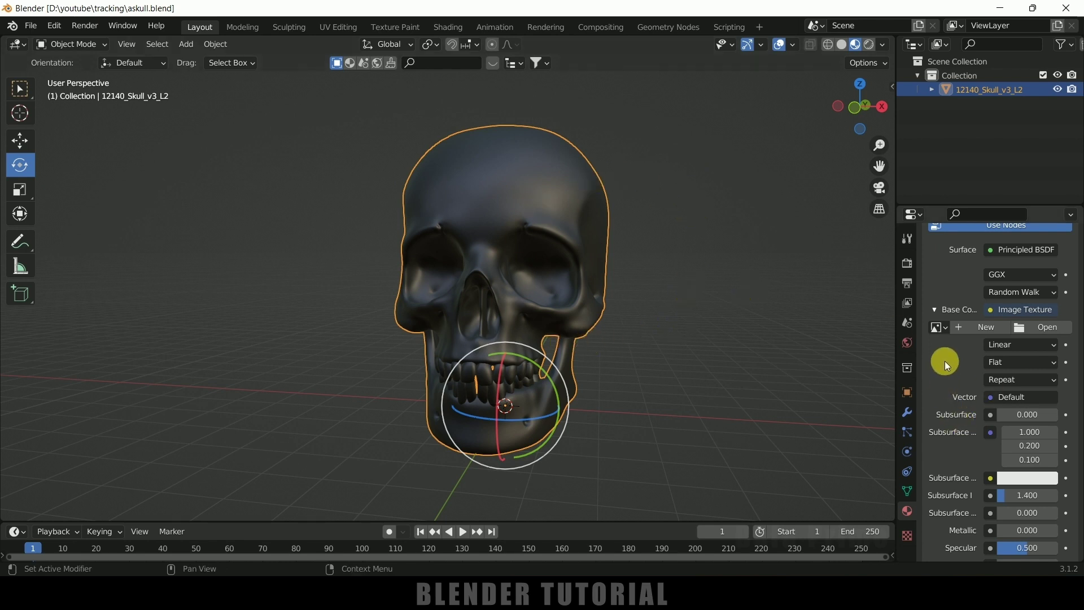
# Step: Assign the "skull paint" image to the material's Base Color texture, view the result and deselect the skull
pyautogui.click(942, 328)
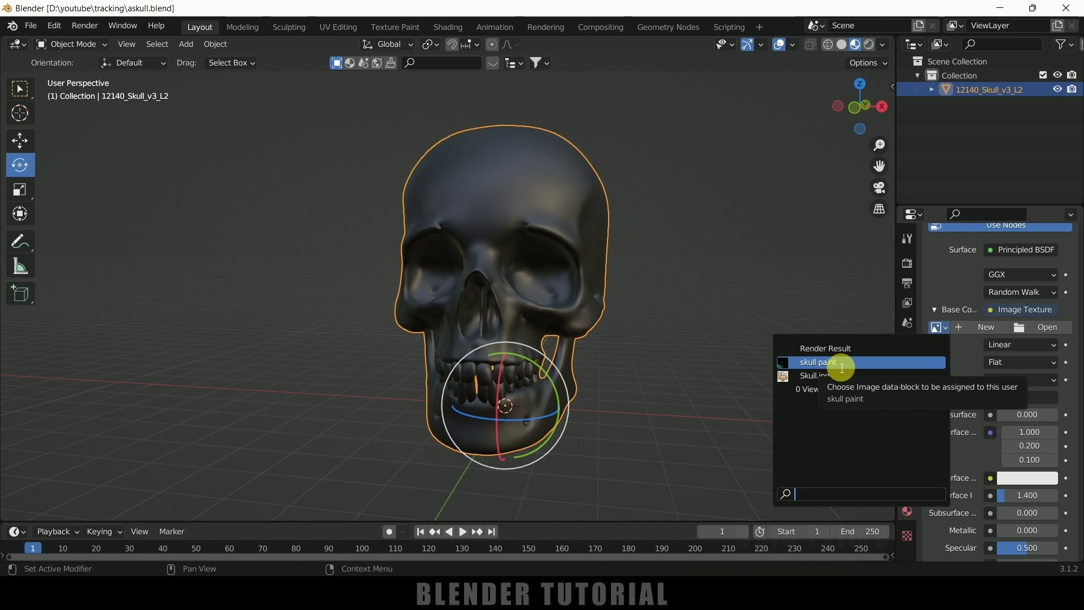
pyautogui.click(841, 367)
pyautogui.moveTo(722, 332)
pyautogui.mouseDown(button='middle')
pyautogui.moveTo(762, 332)
pyautogui.moveTo(726, 314)
pyautogui.mouseUp(button='middle')
pyautogui.scroll(2, 701, 340)
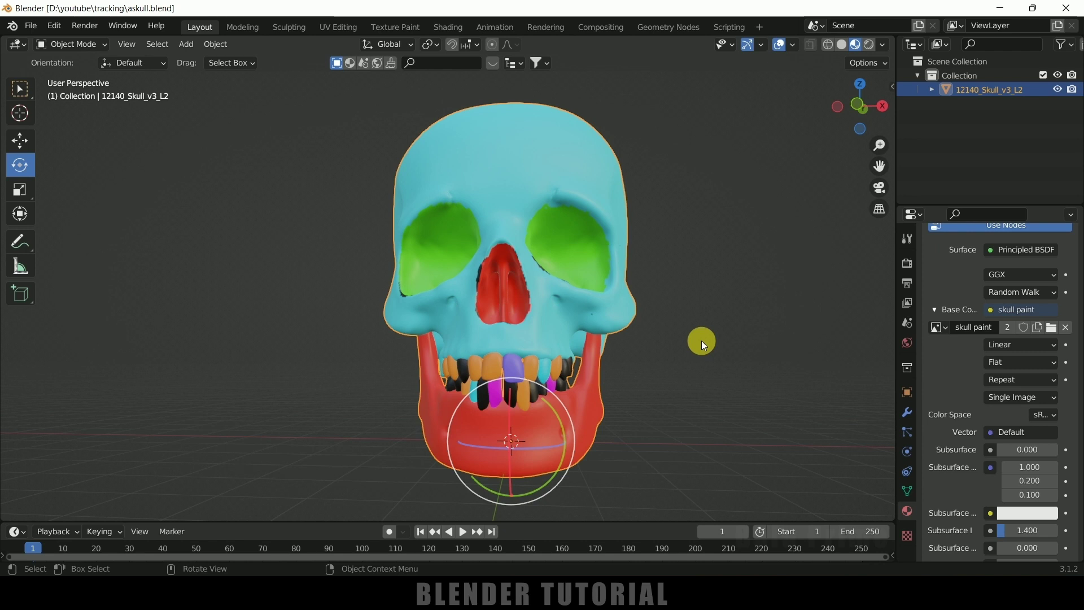
pyautogui.scroll(-3, 701, 341)
pyautogui.click(666, 143)
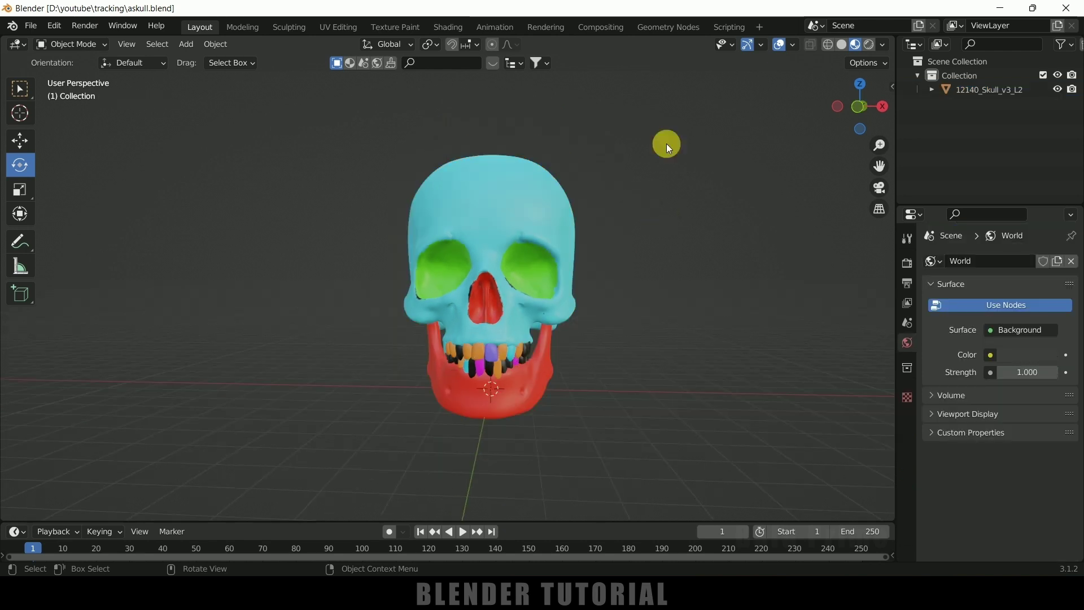
# Step: Switch the viewport to Rendered shading and use an Environment Texture for the world background color
pyautogui.click(870, 44)
pyautogui.moveTo(695, 303)
pyautogui.mouseDown(button='middle')
pyautogui.moveTo(689, 312)
pyautogui.moveTo(689, 299)
pyautogui.mouseUp(button='middle')
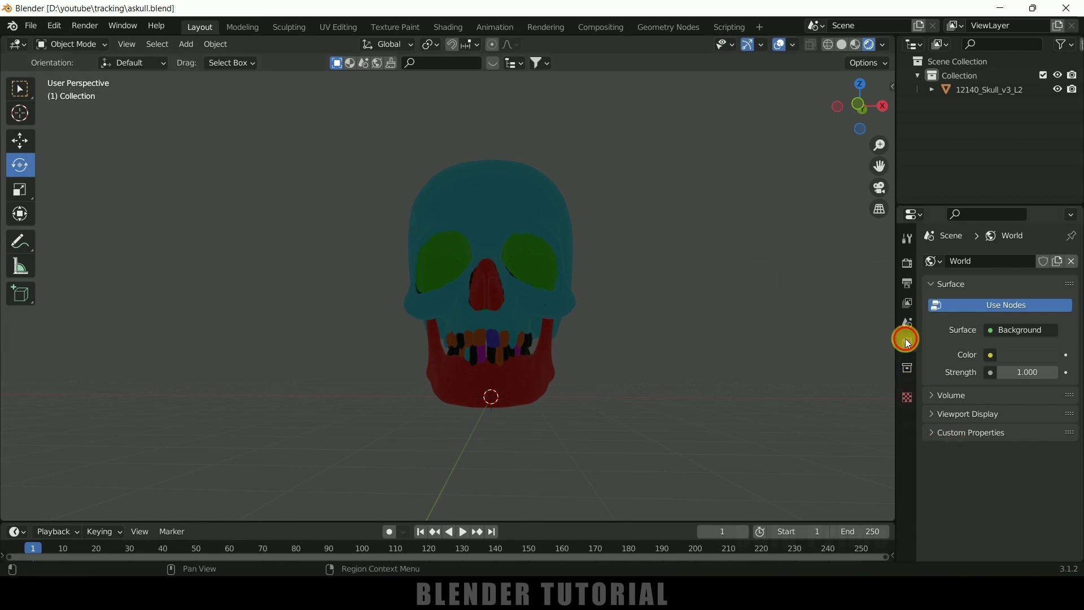
pyautogui.click(990, 354)
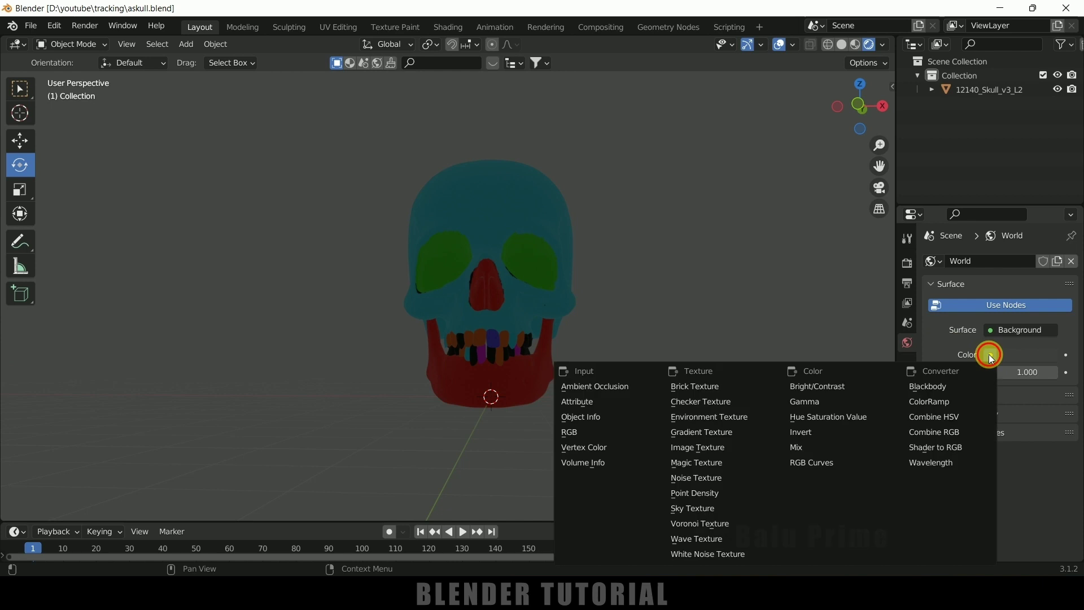
pyautogui.click(718, 415)
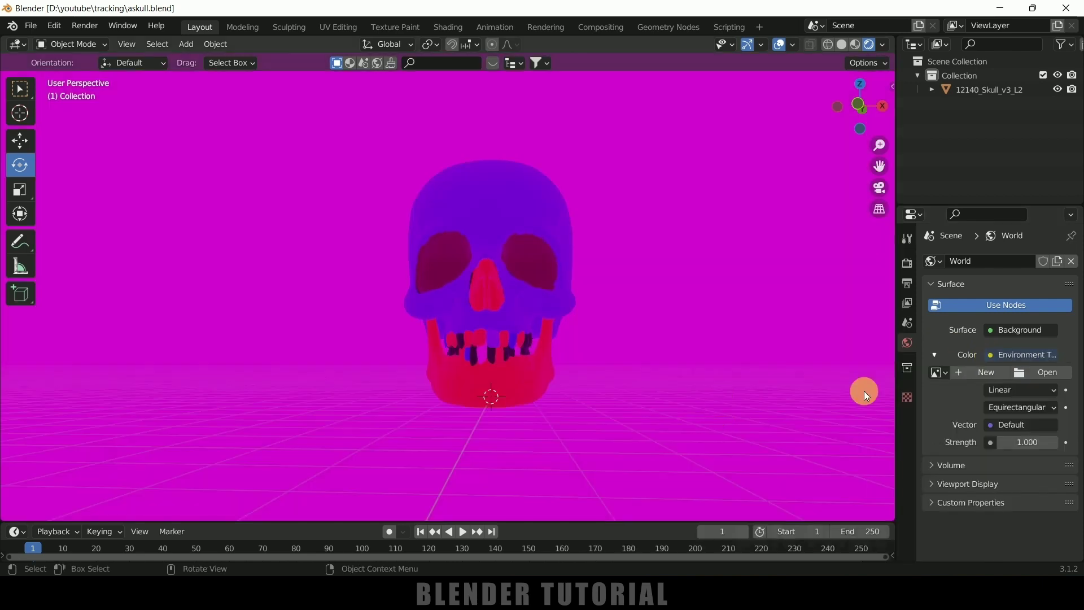
# Step: Load the shanghai_river environment image from the Downloads folder into the world's Environment Texture
pyautogui.click(1050, 373)
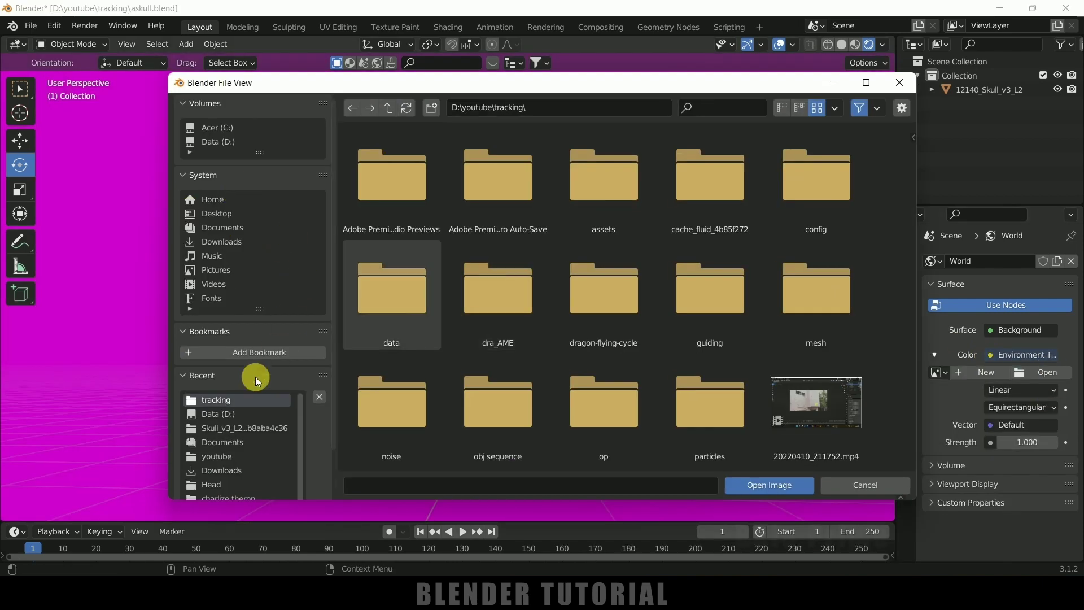
pyautogui.click(220, 242)
pyautogui.click(706, 401)
pyautogui.click(767, 487)
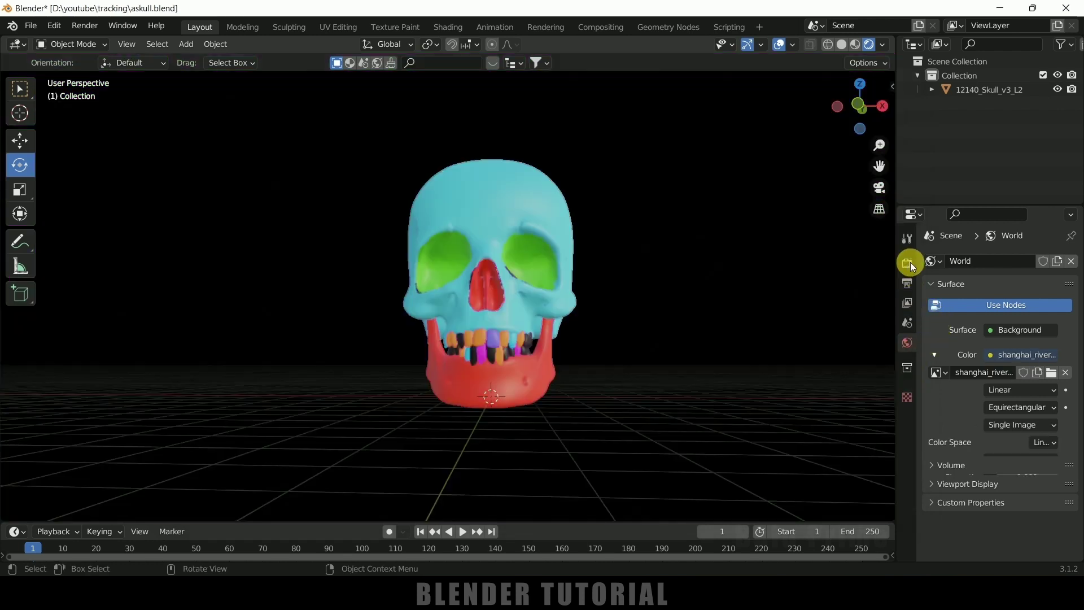
# Step: Enable Ambient Occlusion and Screen Space Reflections in the Eevee render settings and expand the reflection options
pyautogui.click(907, 263)
pyautogui.click(932, 360)
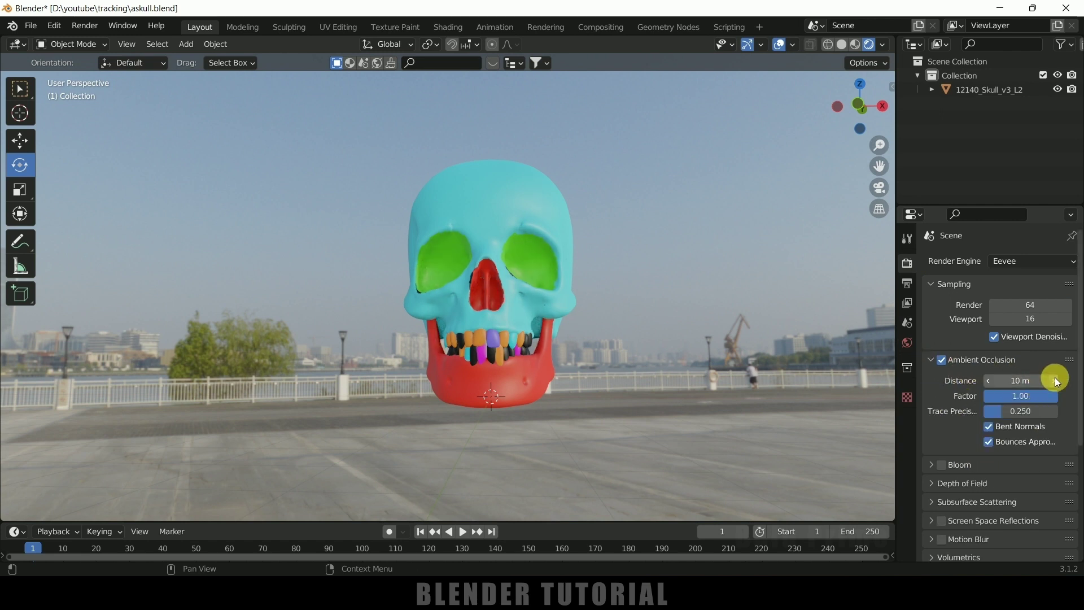
pyautogui.scroll(-5, 975, 473)
pyautogui.click(942, 409)
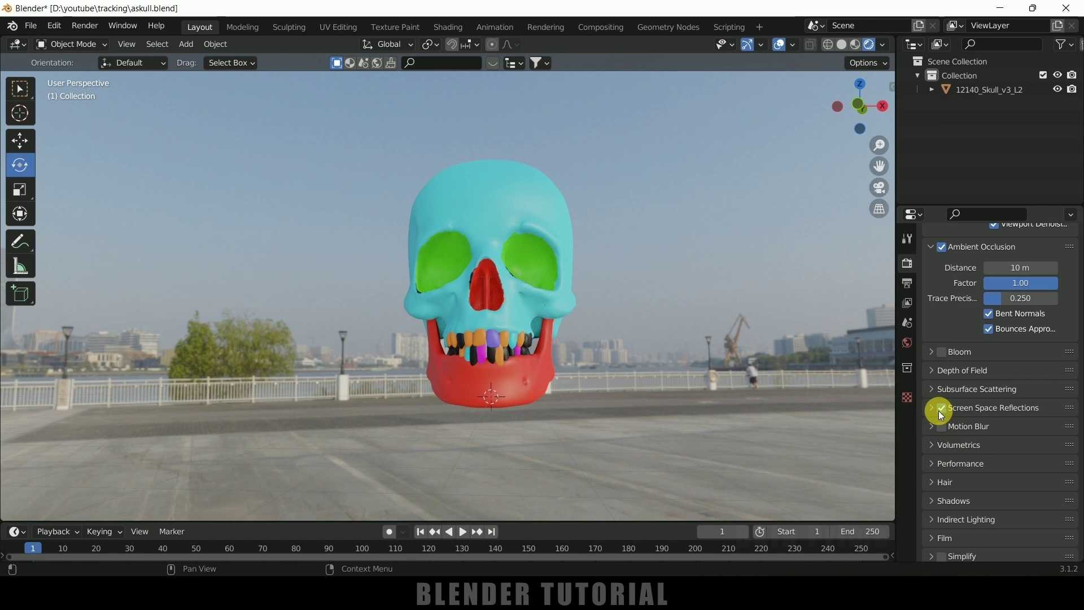
pyautogui.click(938, 410)
# Step: Make the render background transparent in the Film settings and check the skull in the viewport
pyautogui.scroll(-5, 971, 441)
pyautogui.scroll(-3, 960, 449)
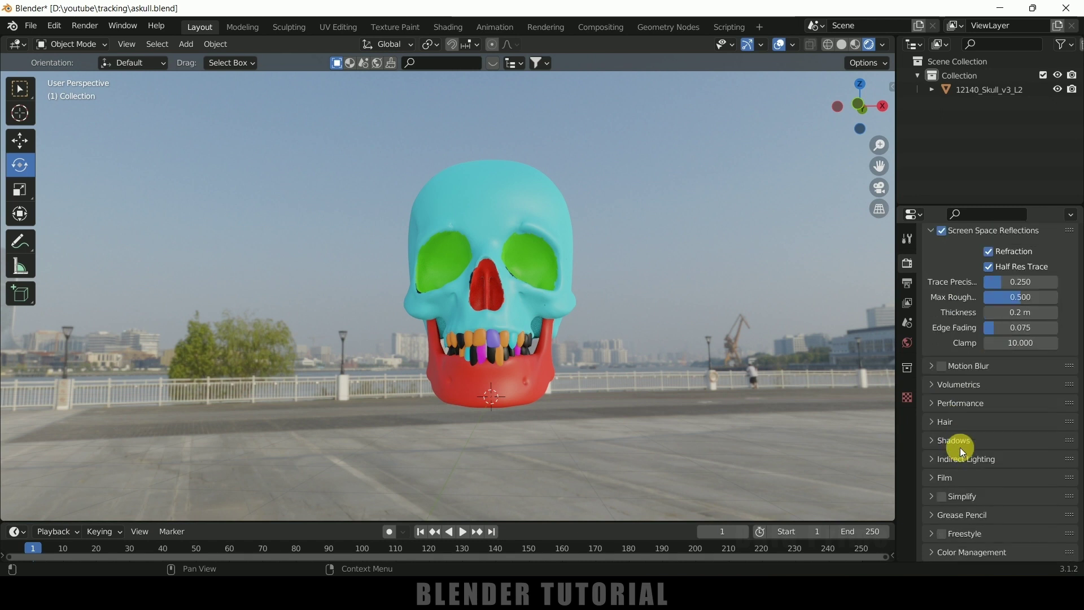
pyautogui.click(938, 478)
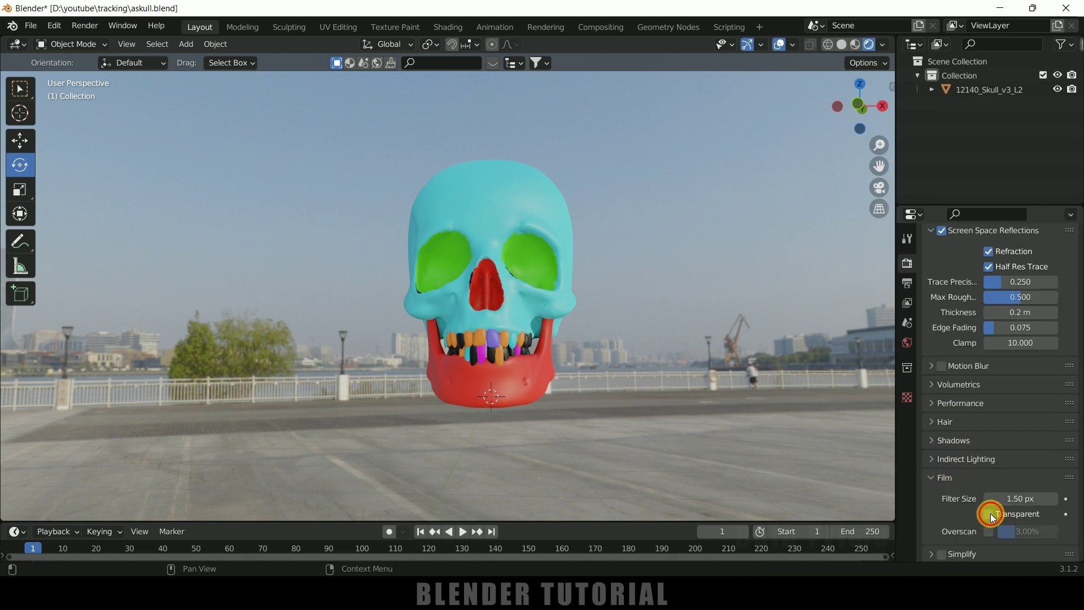
pyautogui.click(989, 514)
pyautogui.moveTo(666, 355); pyautogui.dragTo(668, 394, button='middle')
pyautogui.scroll(2, 681, 377)
pyautogui.scroll(-2, 652, 357)
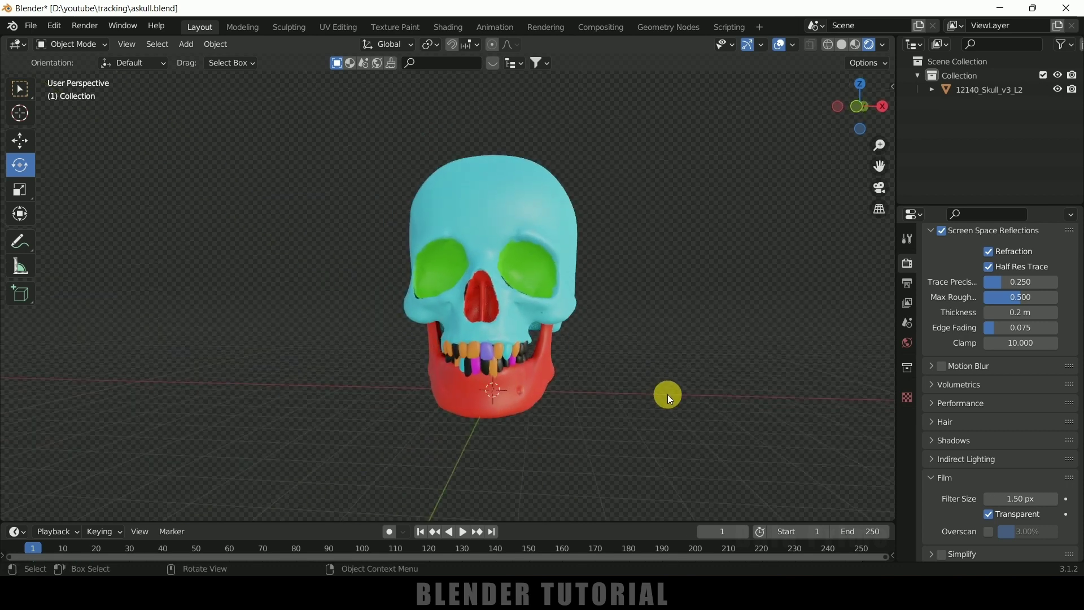